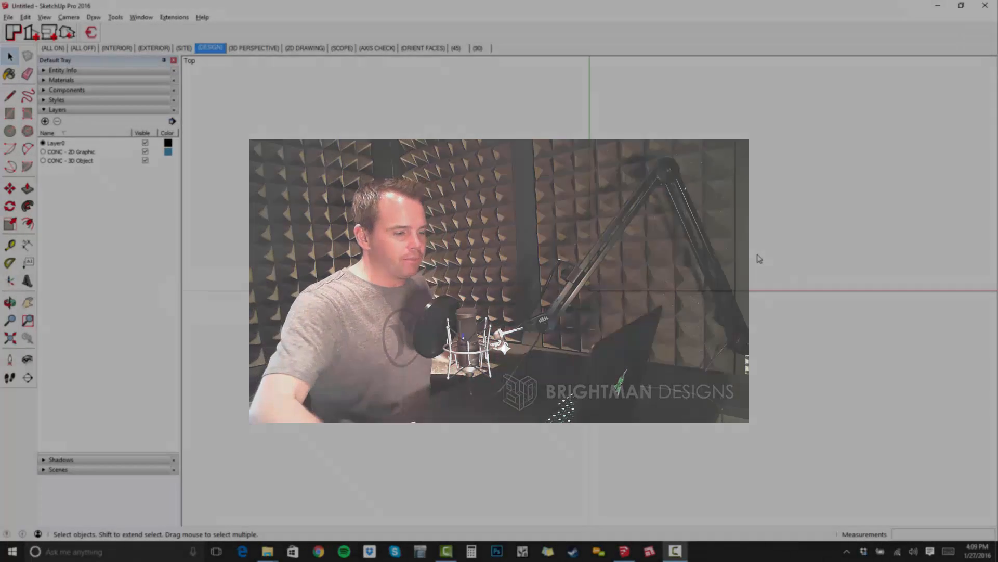
Step: Open the BD_ConDoc Window concept sketch JPG in Photos, review its dimensions, attributes and positions, and return to the SketchUp model
key("alt+Tab")
key("alt+Tab")
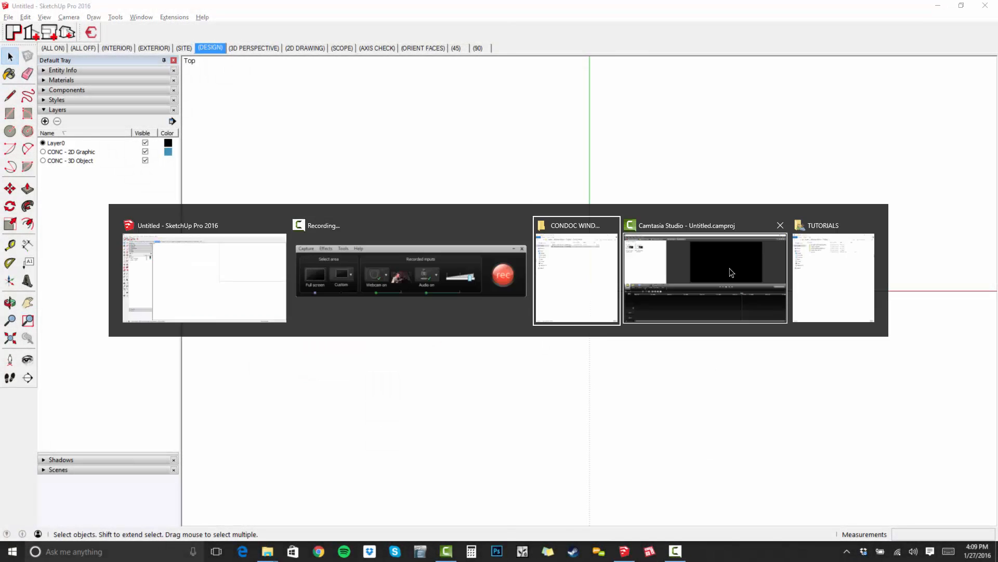
left_click(151, 68)
double_click(150, 68)
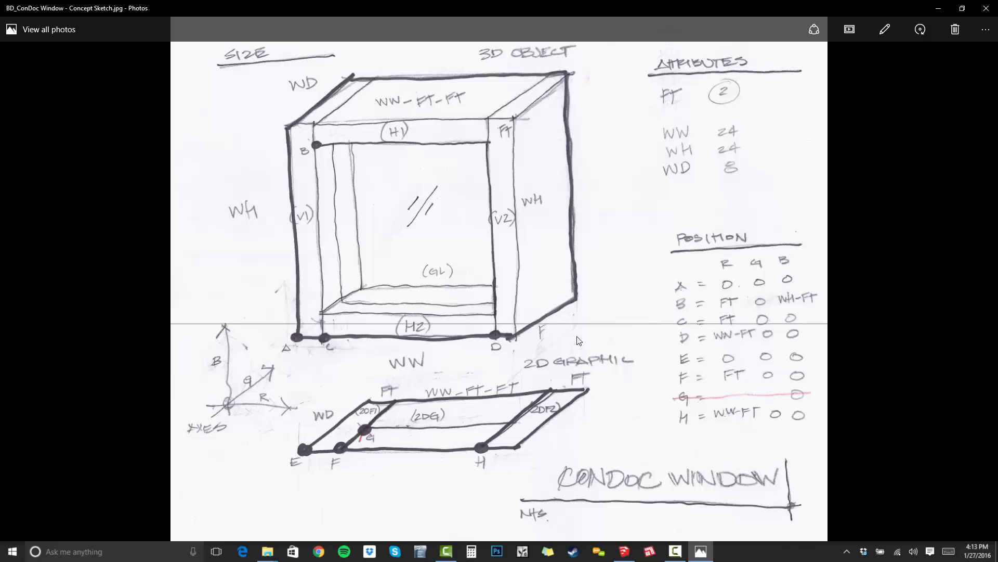
left_click(986, 9)
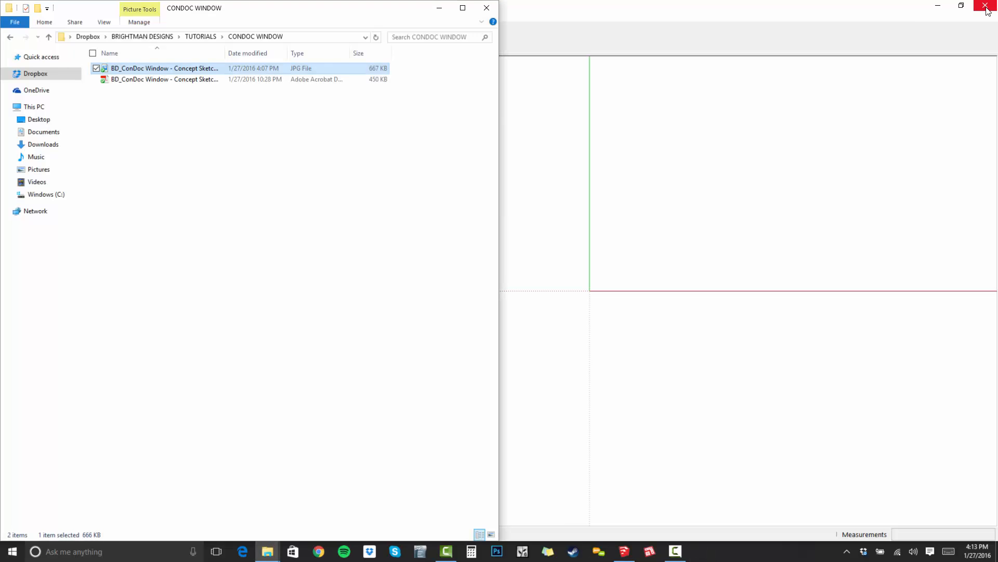
left_click(564, 125)
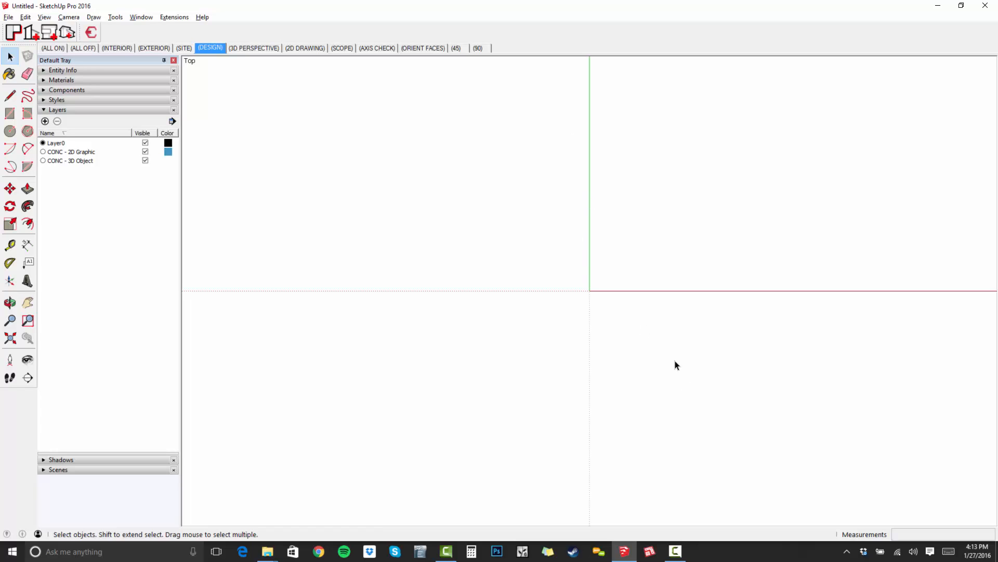
Step: Draw a 2 by 8 inch rectangle on the ground plane, starting at the origin and running along the red and green axes
middle_click_drag(635, 381, 531, 319)
key("r")
left_click(491, 331)
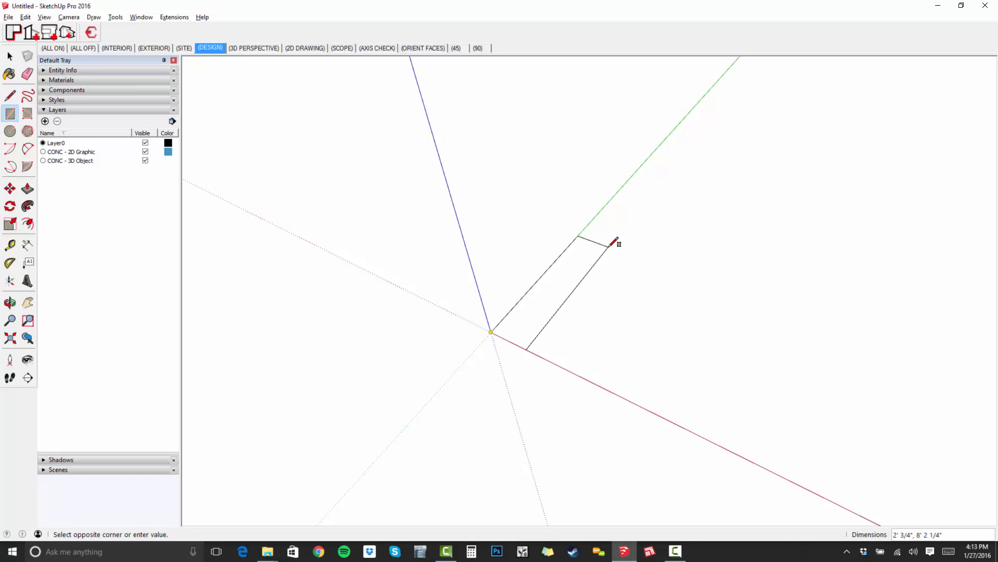
type("2,8")
key("Return")
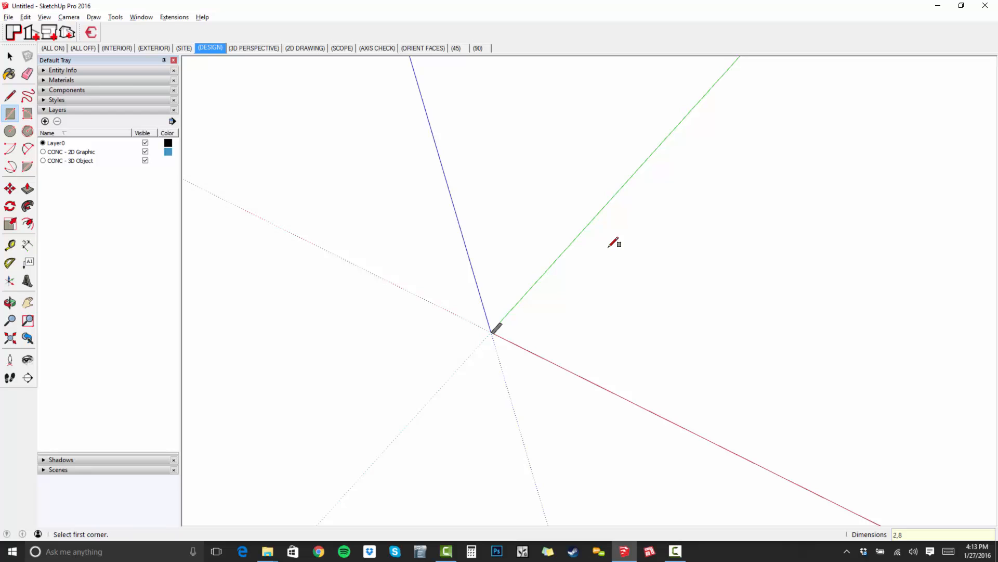
Step: Push/Pull the rectangle at the origin up 2' to form the first vertical window frame member
key("h")
scroll(508, 323, "up", 4)
scroll(507, 323, "up", 2)
middle_click_drag(506, 330, 510, 350)
key("p")
left_click(509, 394)
type("2'")
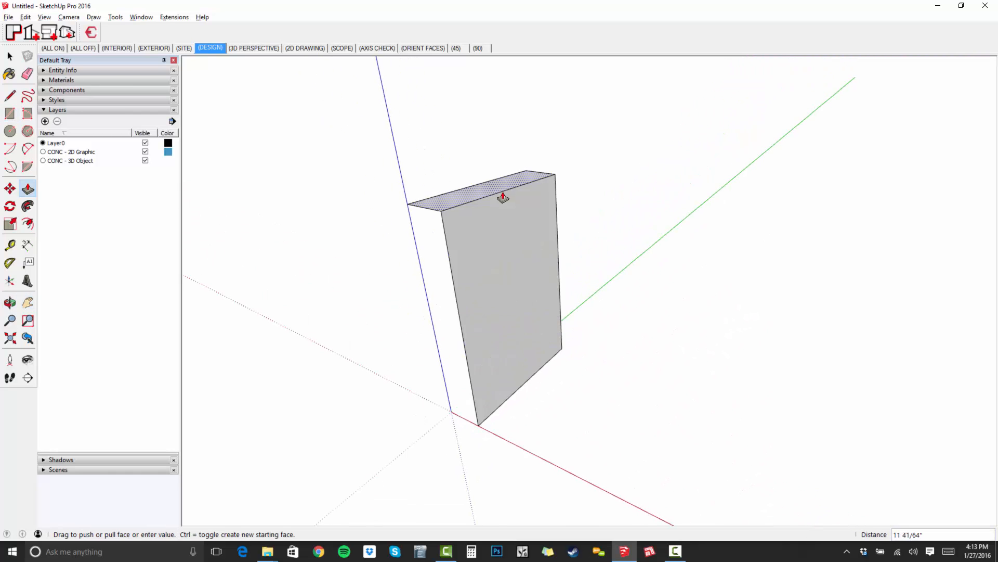
key("Return")
scroll(509, 201, "down", 4)
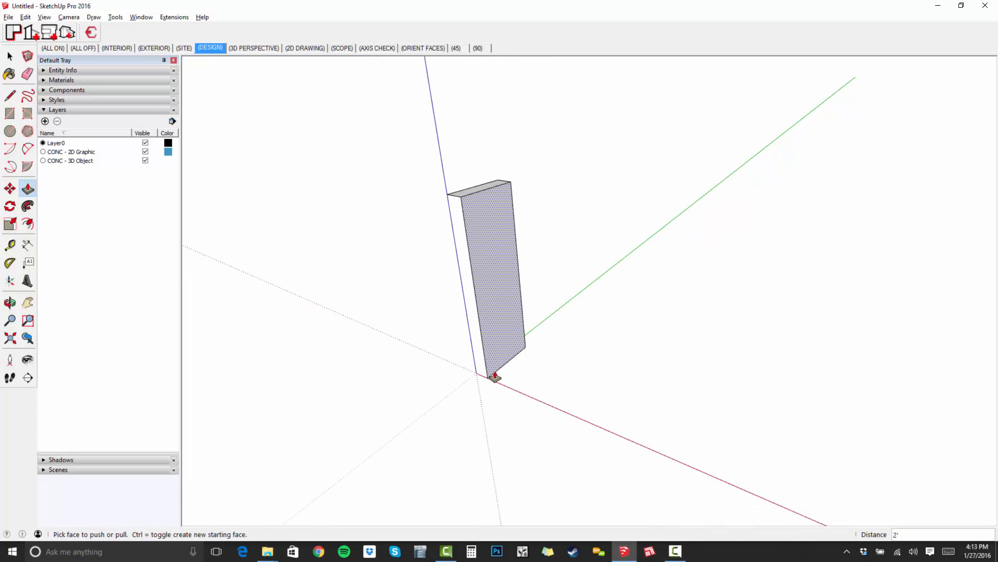
scroll(510, 296, "up", 4)
middle_click_drag(510, 296, 468, 281)
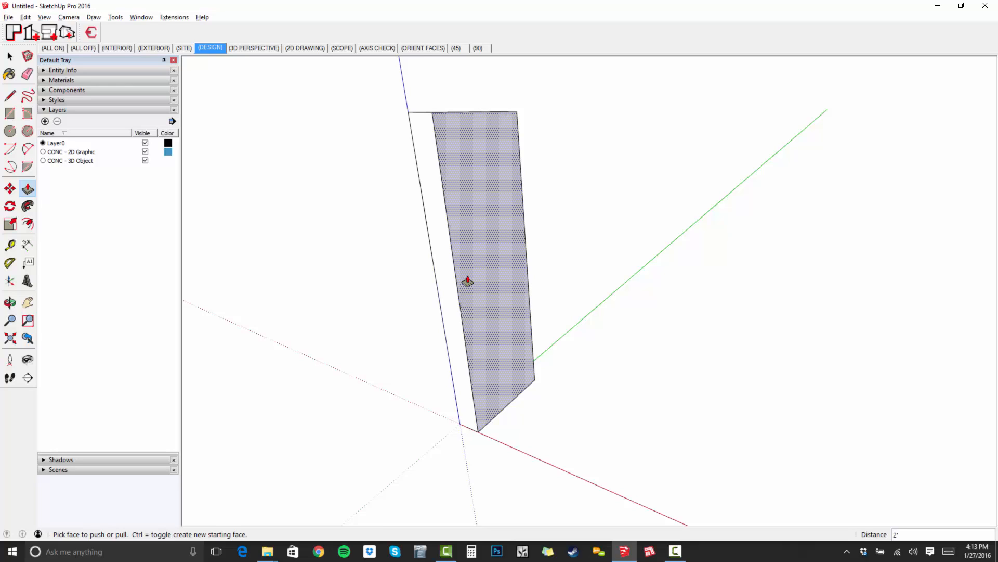
key("space")
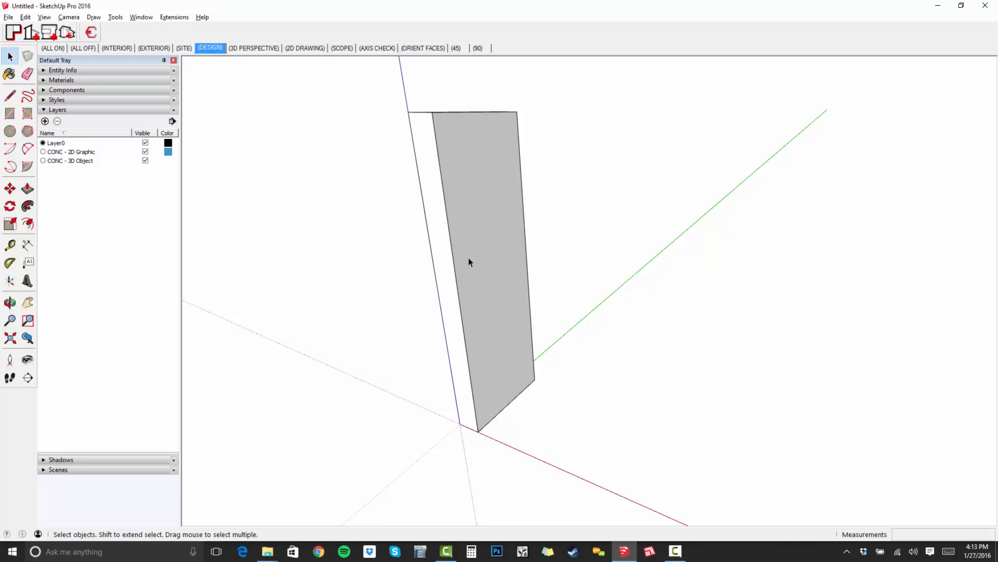
triple_click(508, 317)
middle_click_drag(508, 317, 536, 276, "shift")
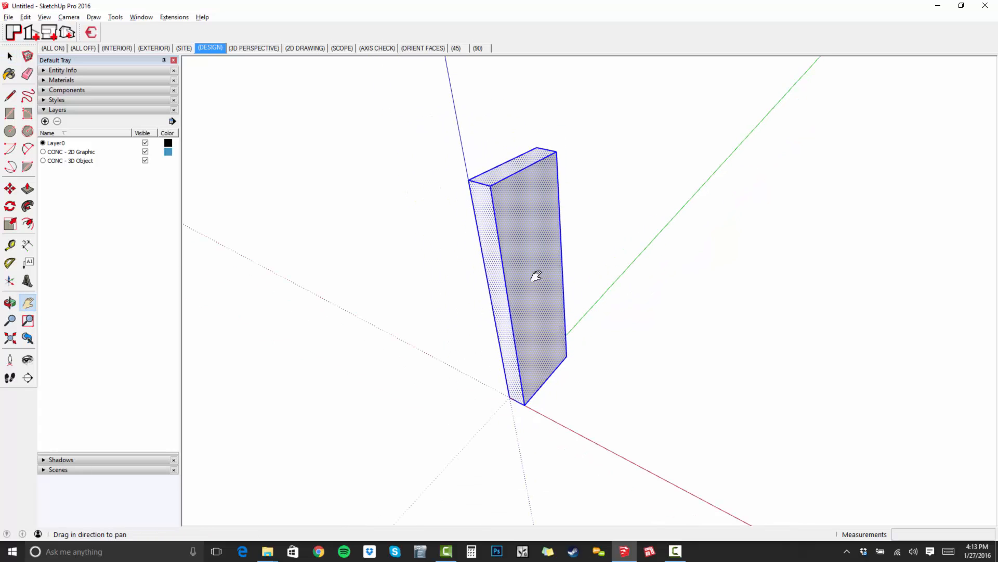
right_click(513, 233)
left_click(563, 313)
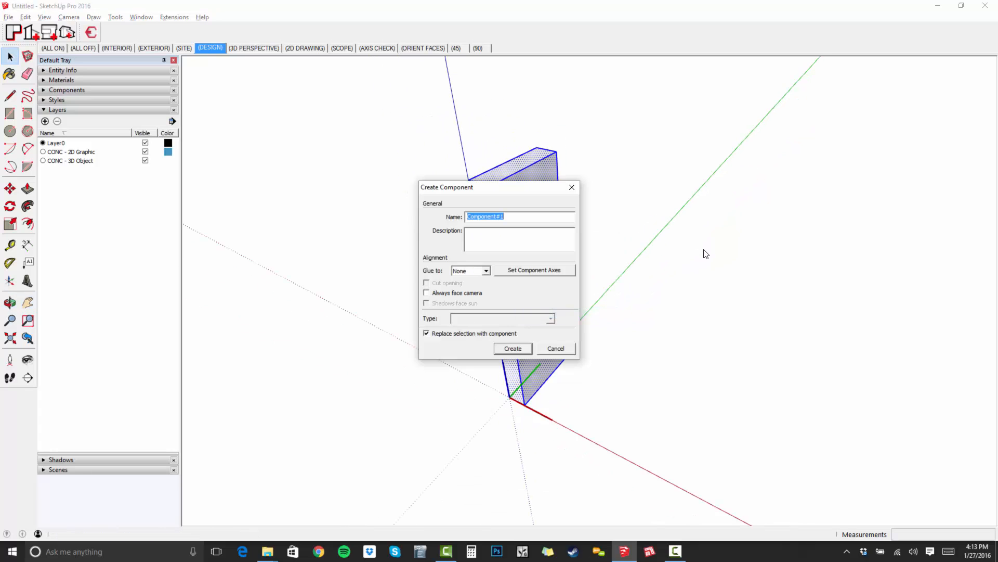
key("Escape")
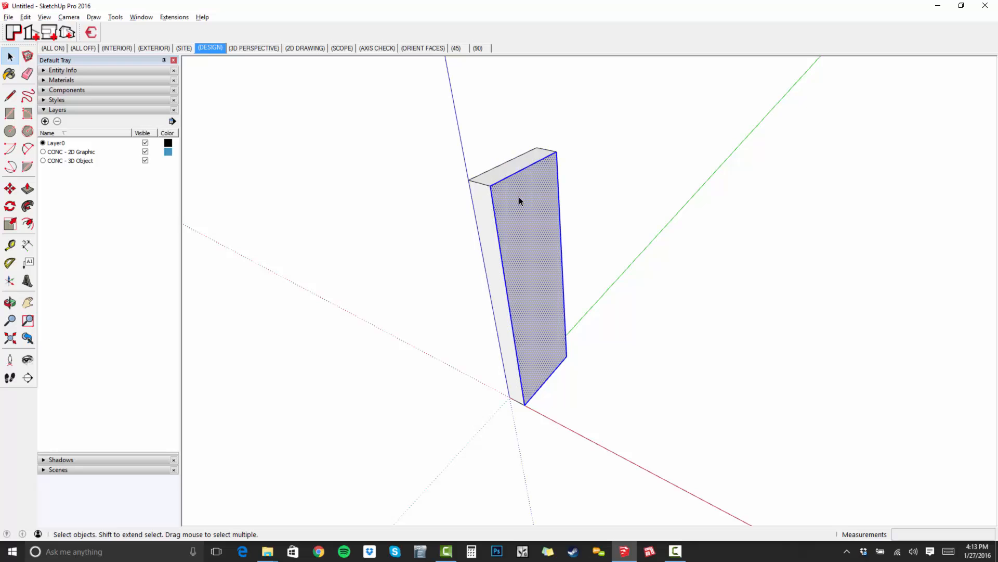
Step: Make the whole vertical frame member at the origin a component named V1
right_click(521, 201)
left_click(566, 277)
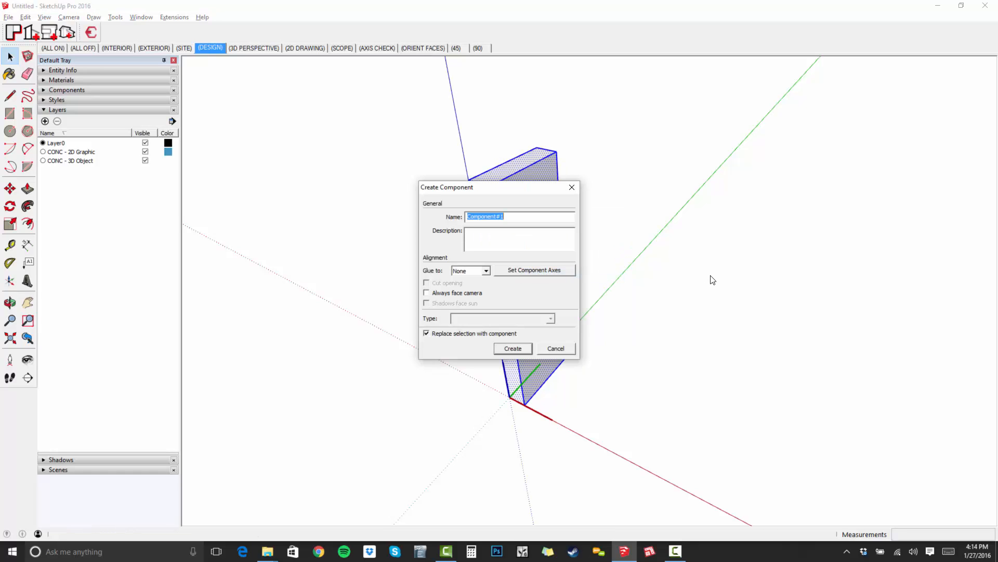
type("V1")
left_click(513, 349)
Step: Copy the V1 component 22 inches along the red axis to place the second vertical frame member
middle_click_drag(452, 449, 532, 410)
key("m")
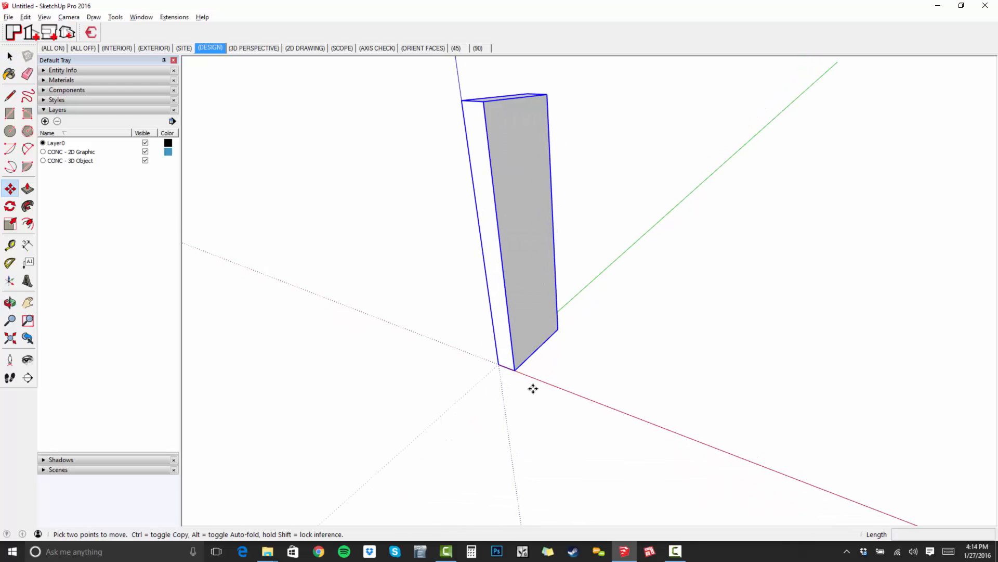
left_click(499, 364)
key("ctrl")
type("22")
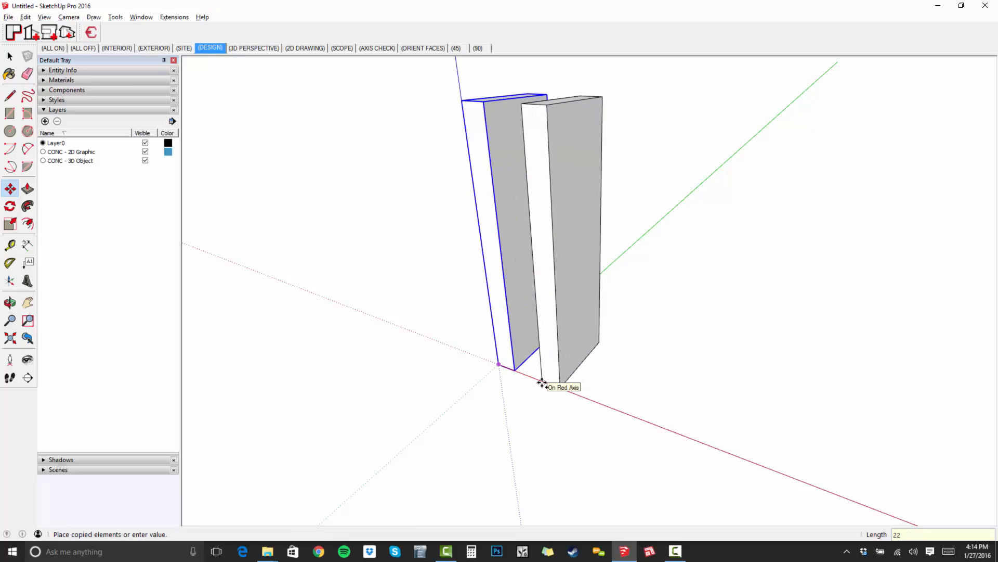
key("Return")
Step: Measure the overall window width from the origin to the far edge of the copied vertical member
key("t")
left_click(499, 364)
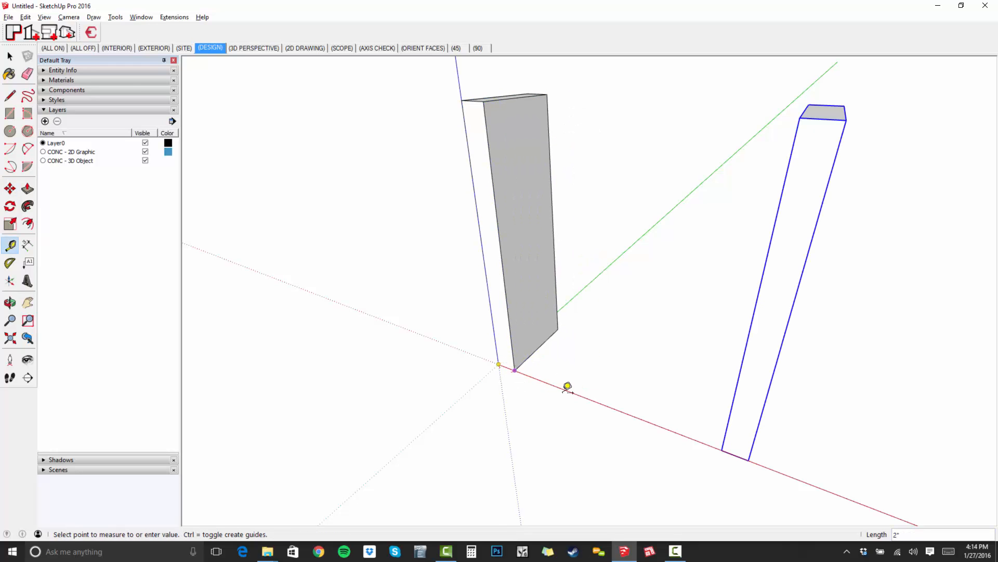
left_click(748, 427)
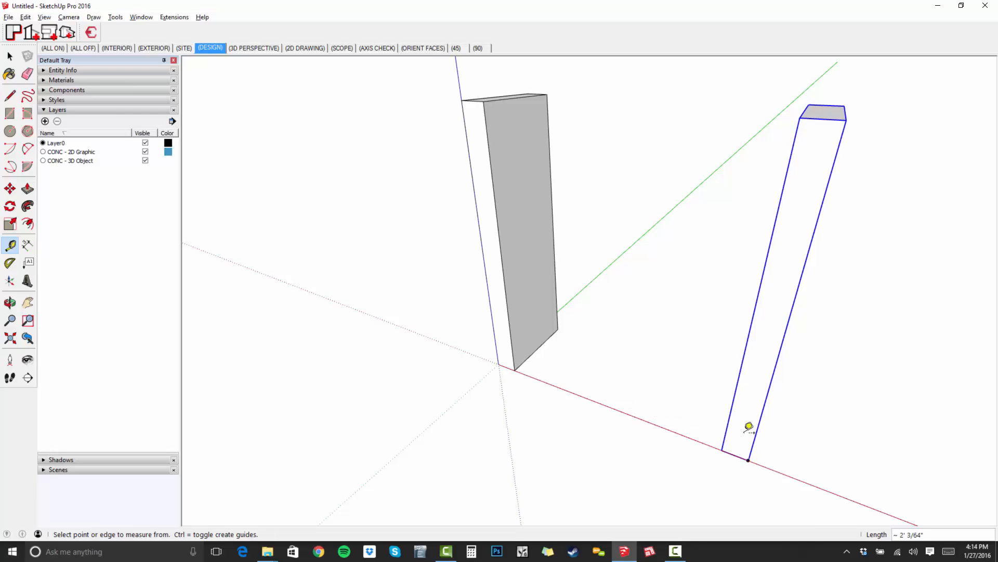
middle_click_drag(745, 431, 606, 409, "shift")
scroll(606, 410, "down", 2)
Step: Make the copied vertical member unique and rename its definition V2
key("space")
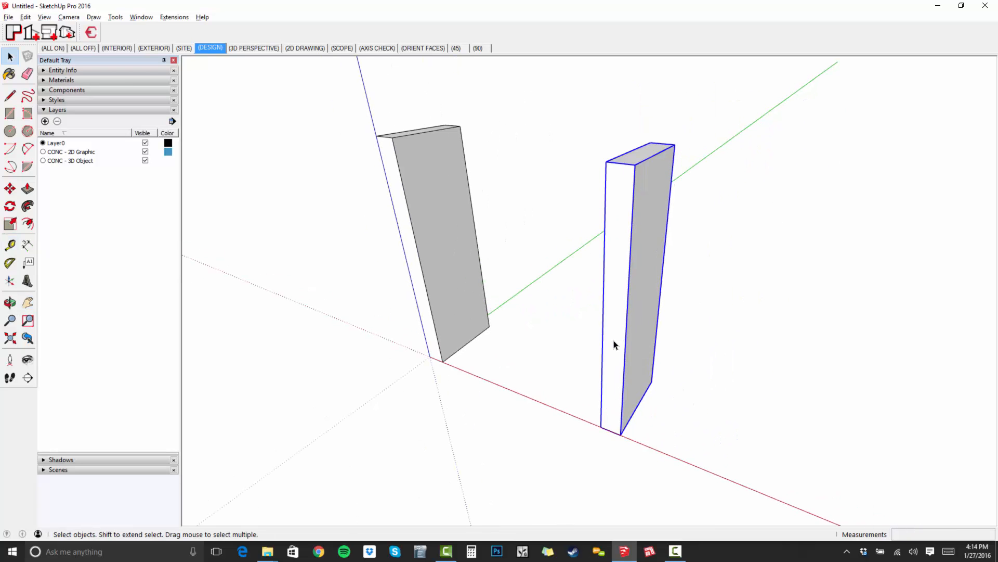
right_click(620, 279)
left_click(660, 341)
left_click(66, 70)
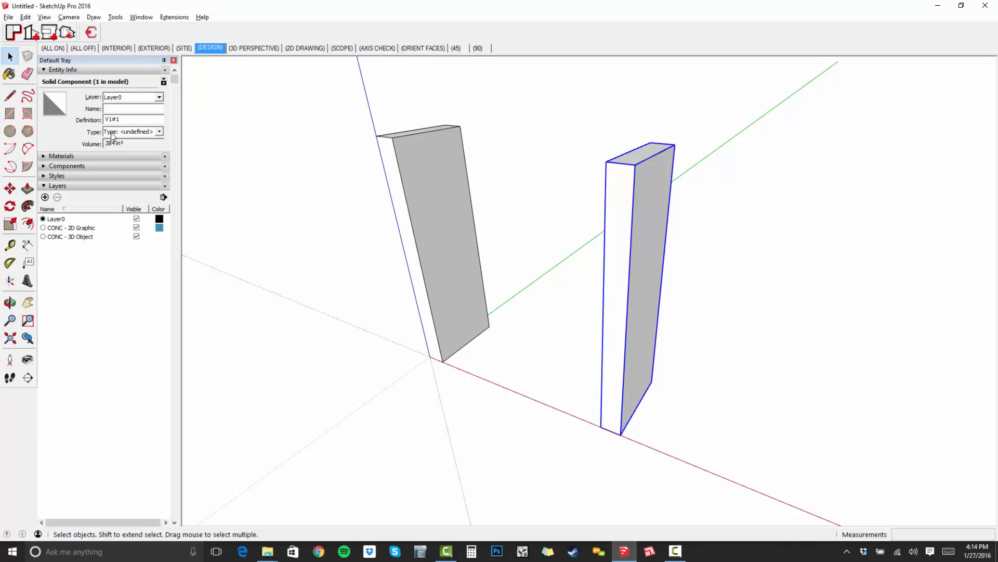
left_click(130, 119)
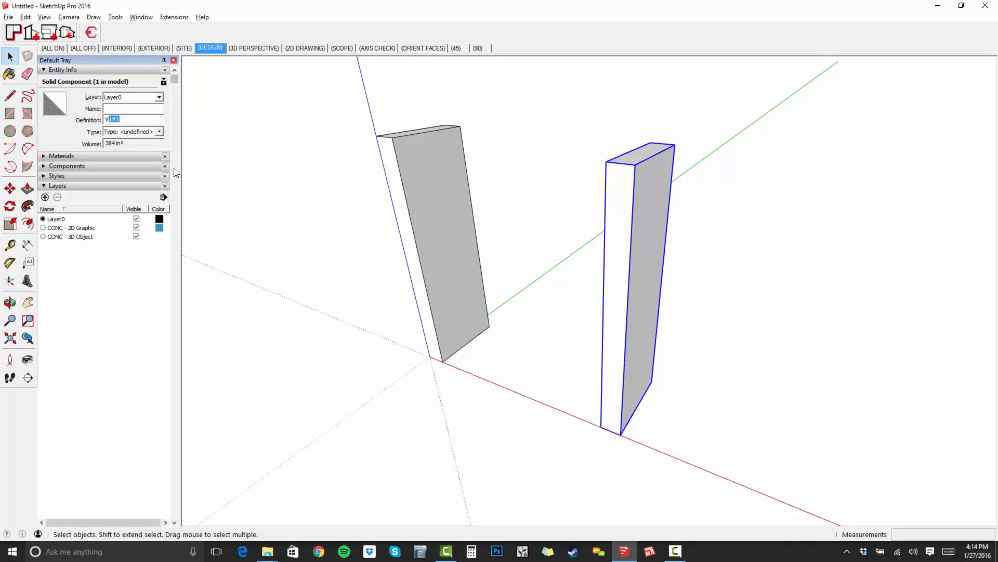
type("2")
Step: Draw a rectangle on the ground between the two vertical members, spanning their full depth
middle_click_drag(473, 334, 526, 367)
key("r")
left_click(467, 350)
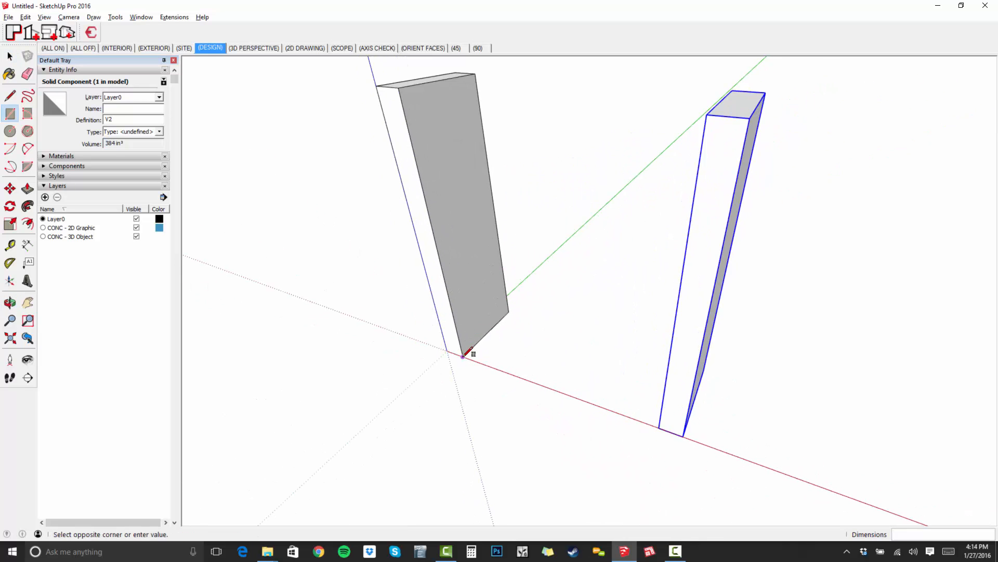
middle_click_drag(467, 349, 697, 335)
left_click(676, 354)
Step: Push/Pull the rectangle between the vertical members up 2 inches to form the bottom frame member
scroll(675, 353, "up", 3)
key("p")
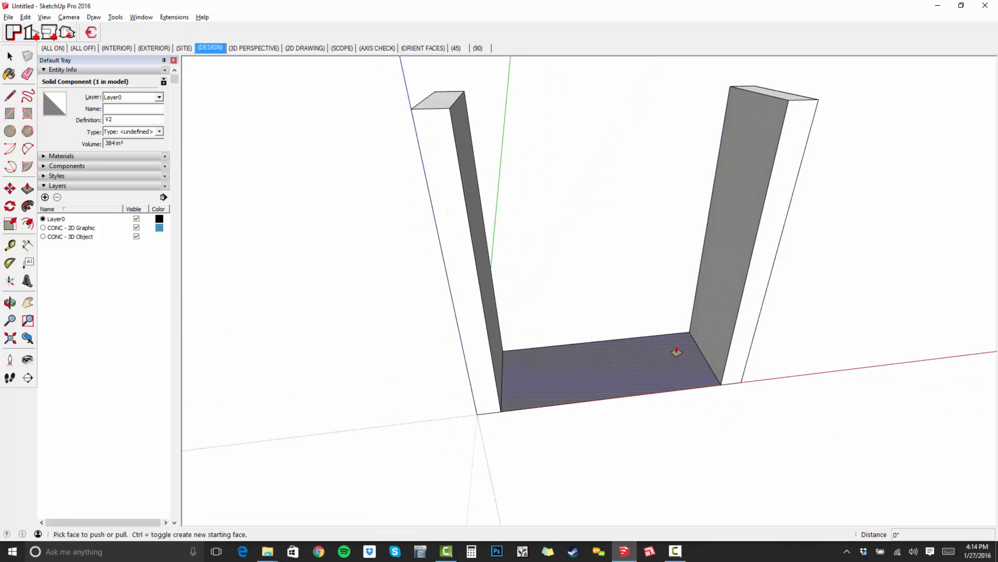
left_click(669, 336)
left_click(669, 335)
type("2 1/64")
key("Return")
Step: Make the whole bottom frame member a component named H2
key("space")
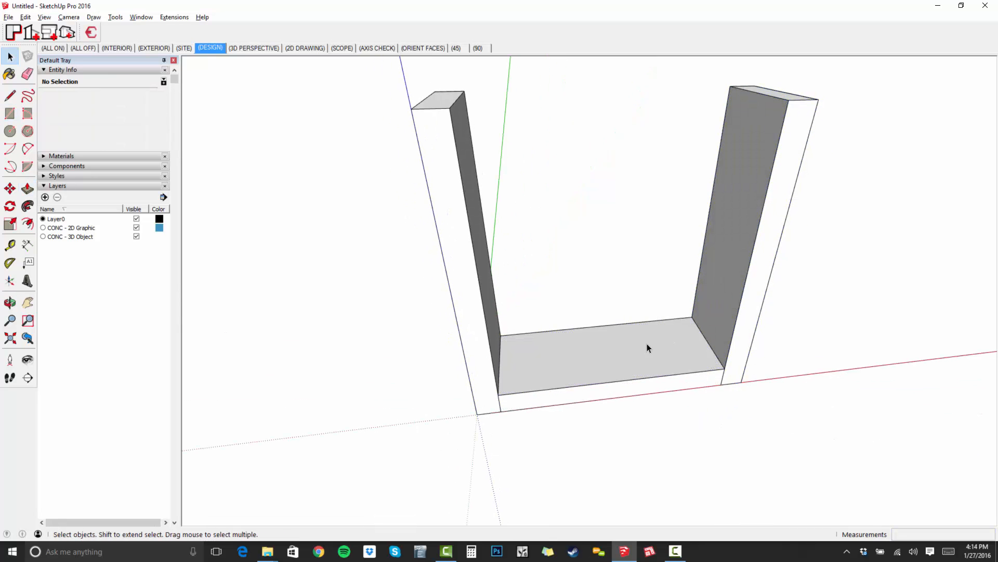
triple_click(632, 349)
right_click(631, 353)
left_click(690, 424)
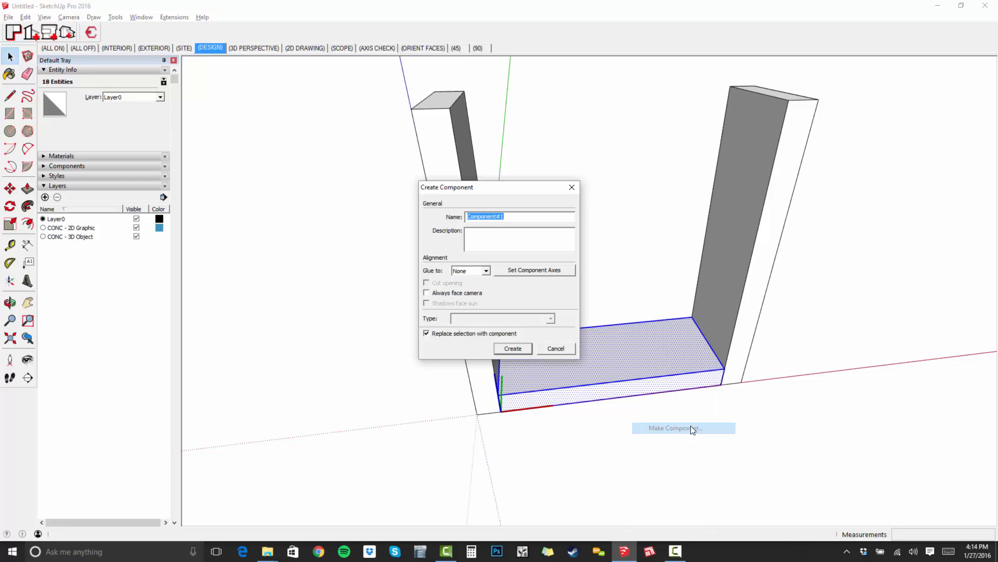
type("H2")
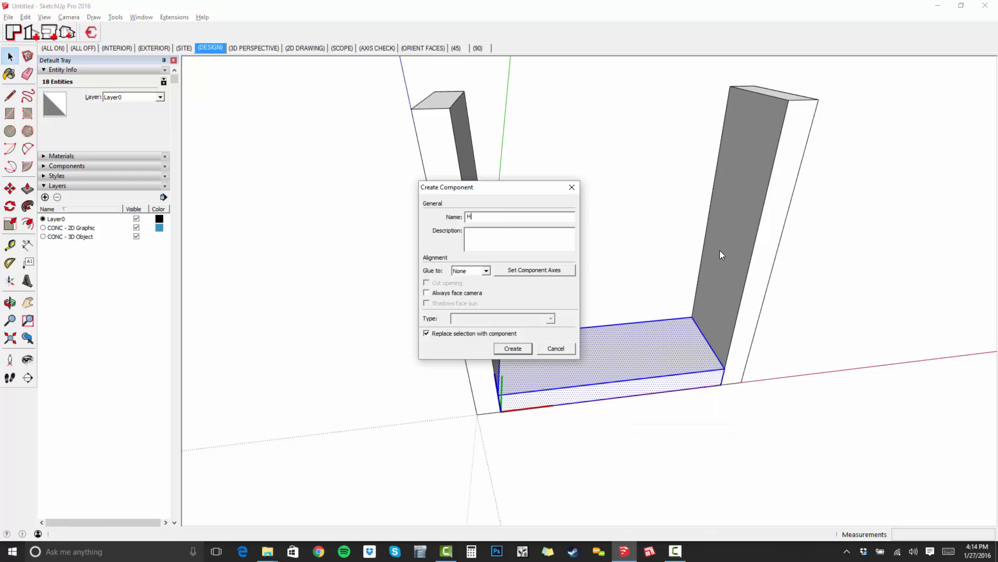
left_click(513, 349)
Step: Copy the H2 component straight up so its top edge aligns with the tops of the vertical members
middle_click_drag(593, 361, 655, 321)
key("m")
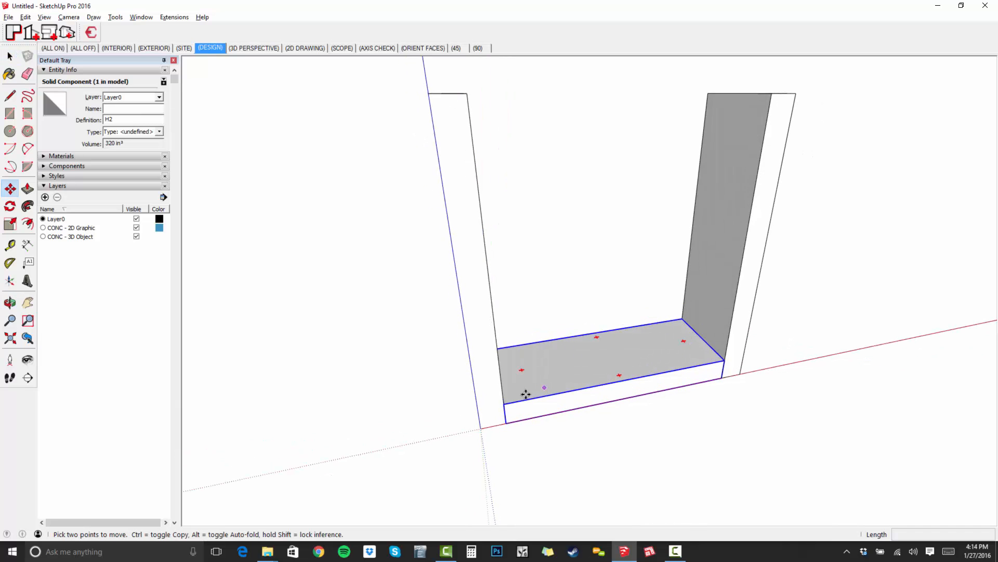
left_click(503, 404)
key("ctrl")
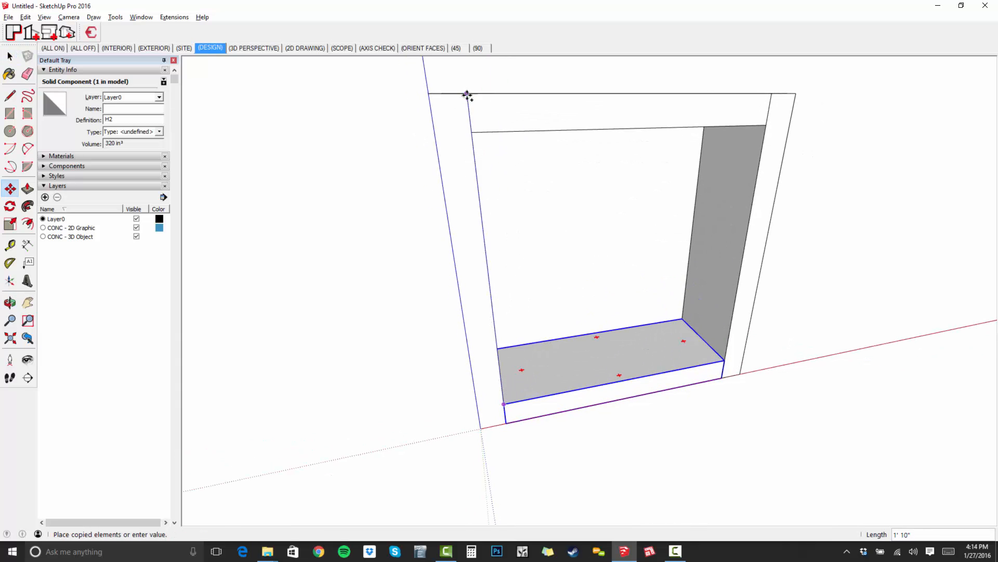
left_click(468, 96)
Step: Make the copied top frame member unique and rename its definition H1
key("space")
right_click(542, 108)
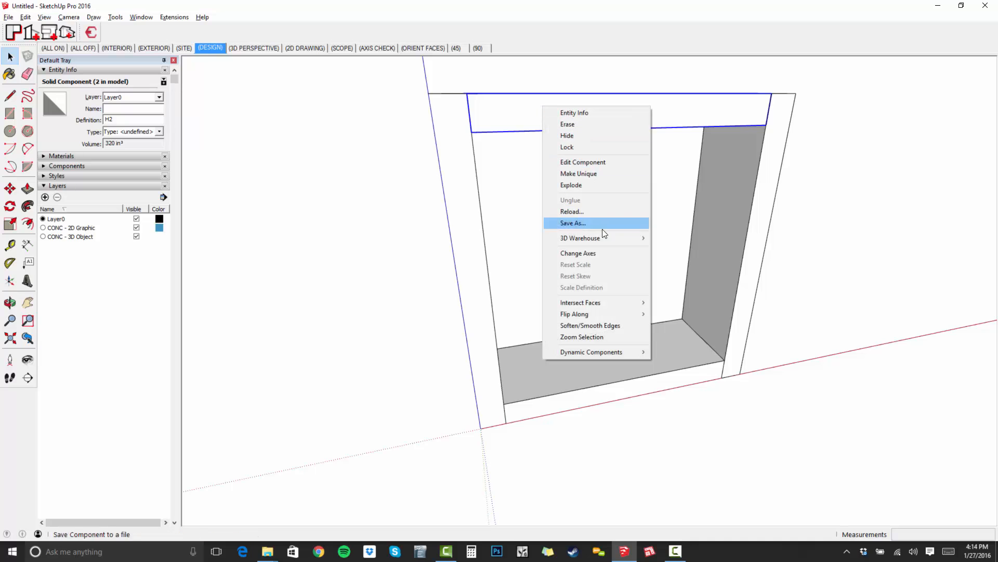
left_click(578, 174)
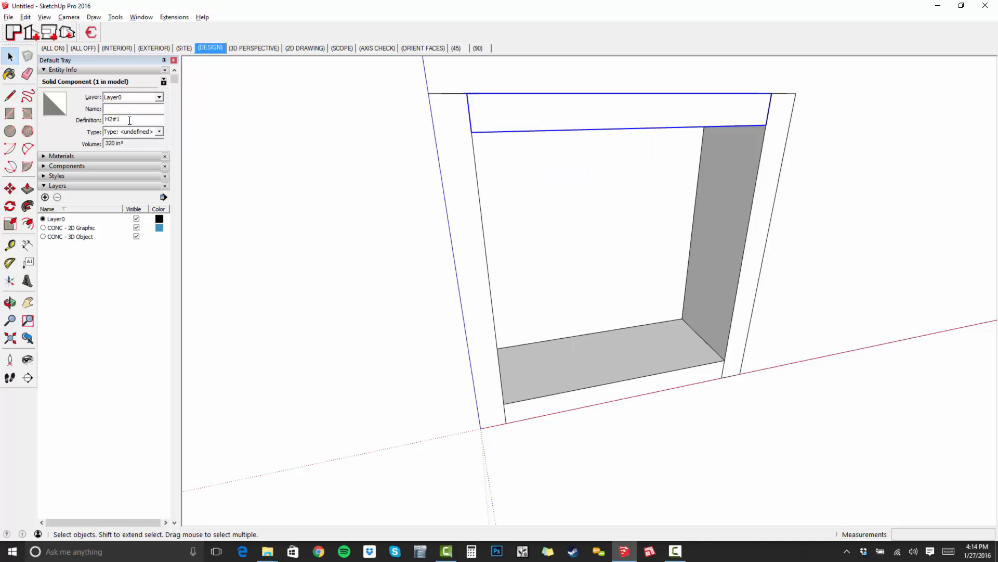
left_click_drag(130, 120, 114, 123)
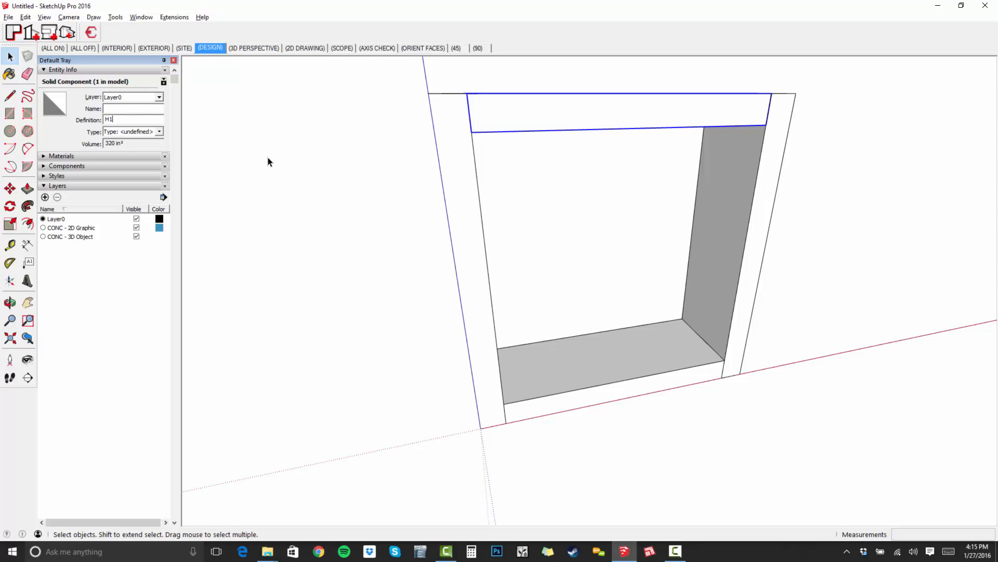
Step: Draw a 1' 8" by 1' 8" vertical rectangle for the glass at mid-depth inside the frame opening, between opposite corner-edge midpoints
middle_click_drag(397, 359, 468, 402)
left_click(446, 438)
middle_click_drag(446, 437, 481, 326)
middle_click_drag(681, 357, 500, 341)
scroll(565, 379, "up", 4)
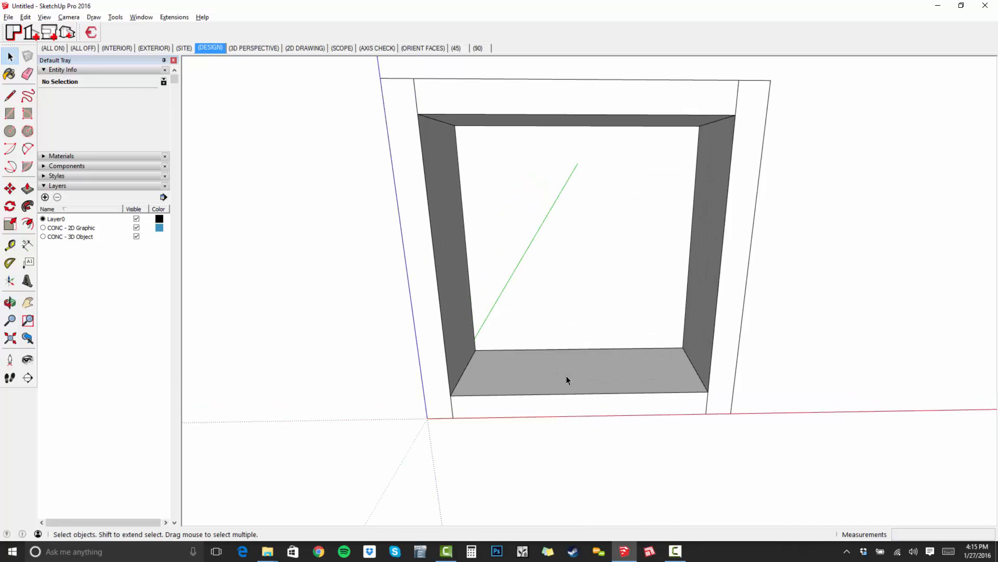
key("r")
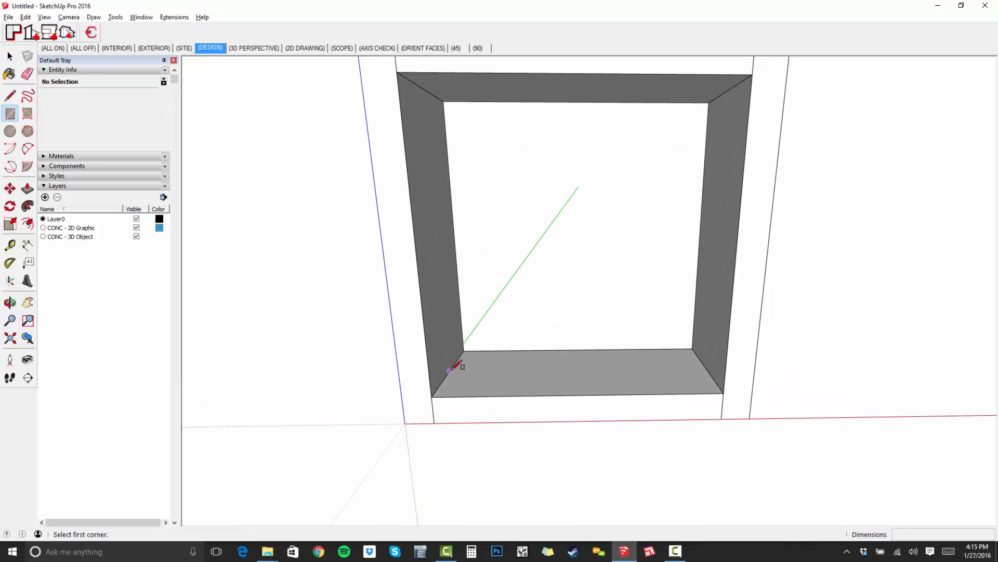
left_click(450, 371)
left_click(720, 98)
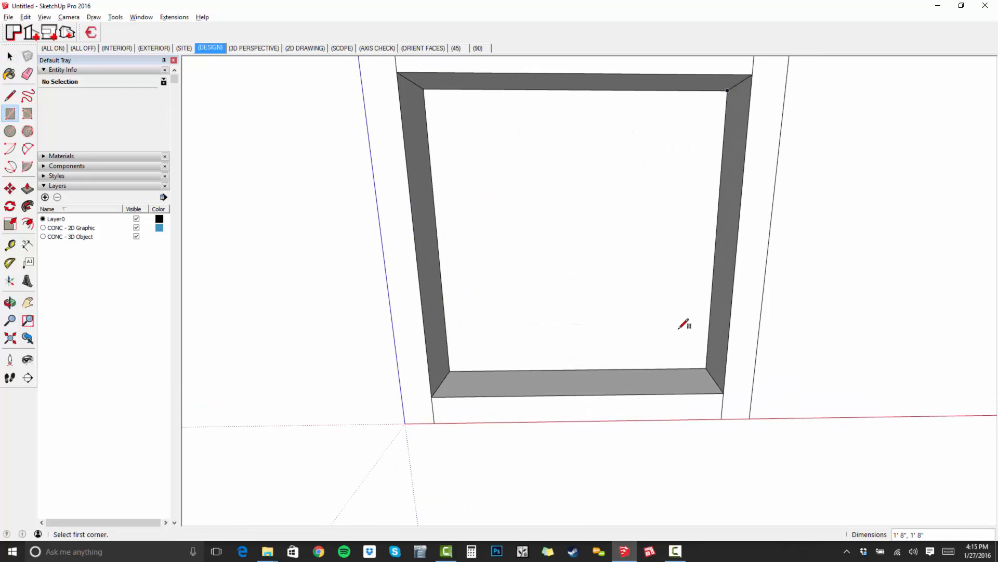
Step: Make the glass face and its edges a component named GL
middle_click_drag(671, 323, 579, 253)
key("space")
double_click(575, 249)
right_click(575, 250)
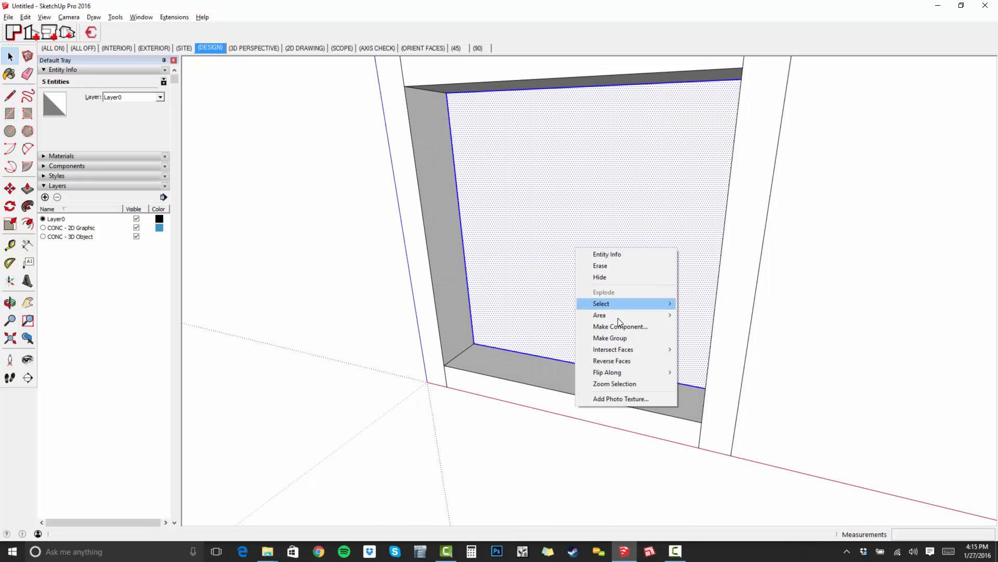
left_click(627, 328)
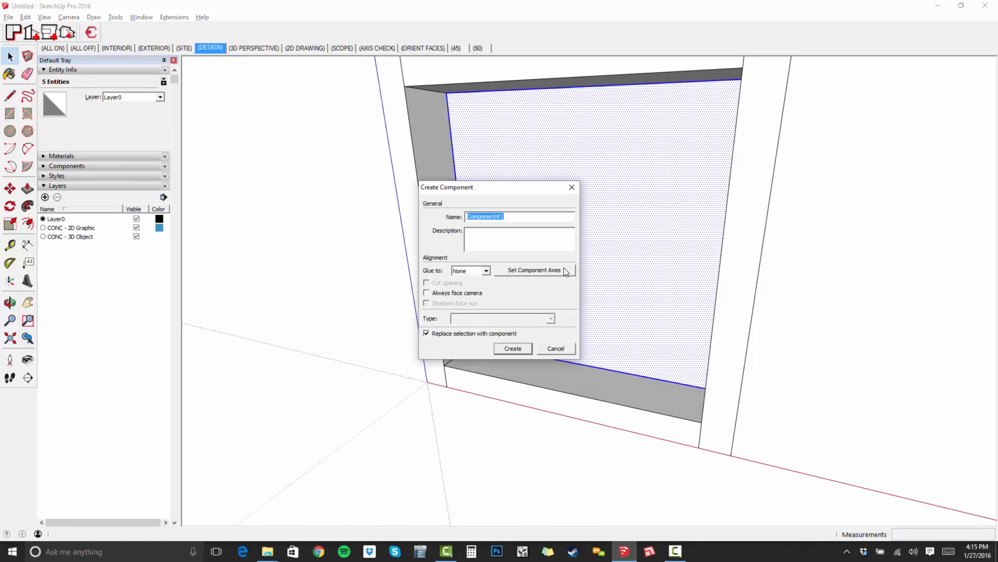
type("GL")
left_click(513, 348)
middle_click_drag(463, 383, 588, 322)
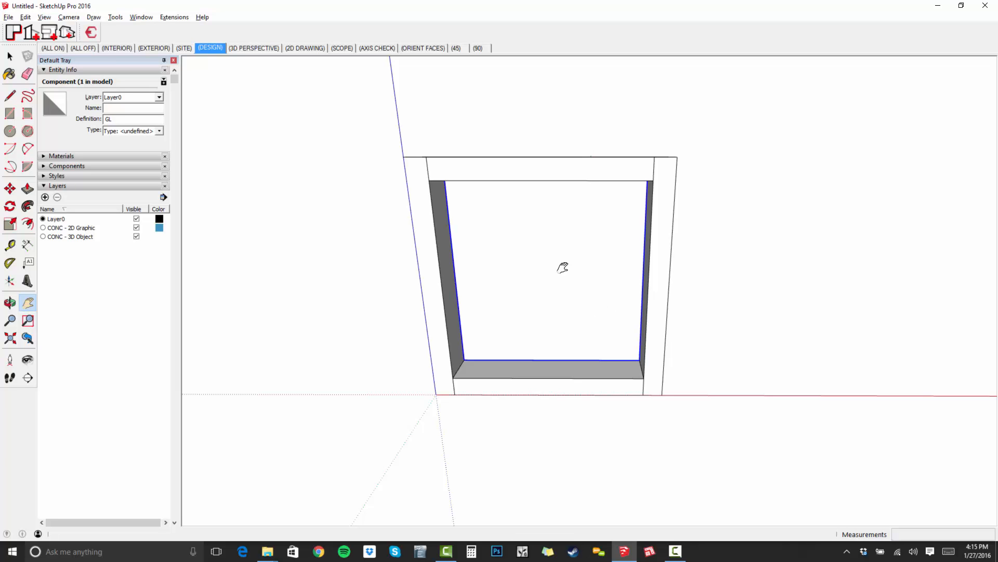
middle_click_drag(513, 300, 569, 232)
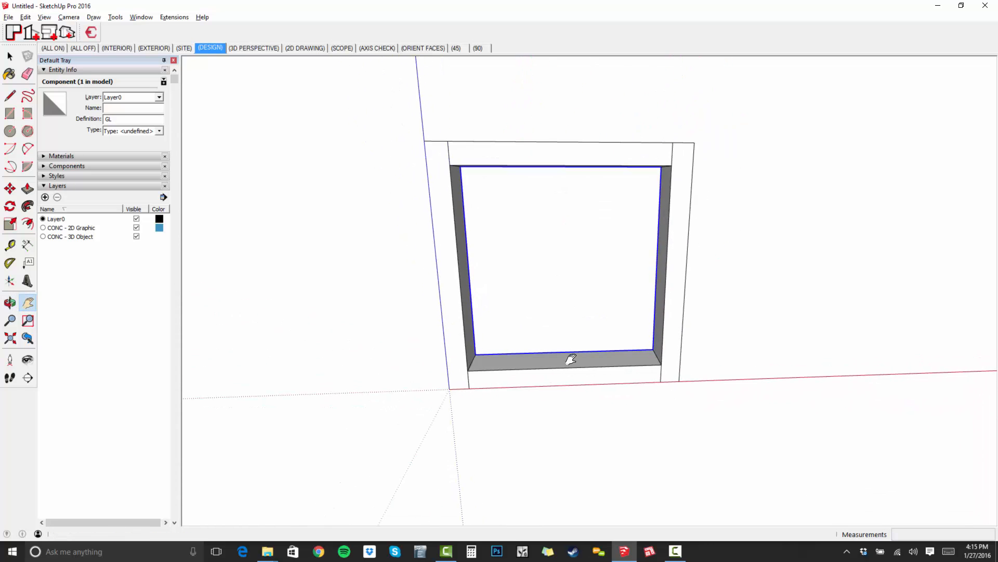
Step: Draw adjoining rectangles across the window's underside: 8" by 2" beneath each vertical member, and one filling the span between them
middle_click_drag(570, 358, 525, 135)
scroll(527, 370, "up", 3)
key("r")
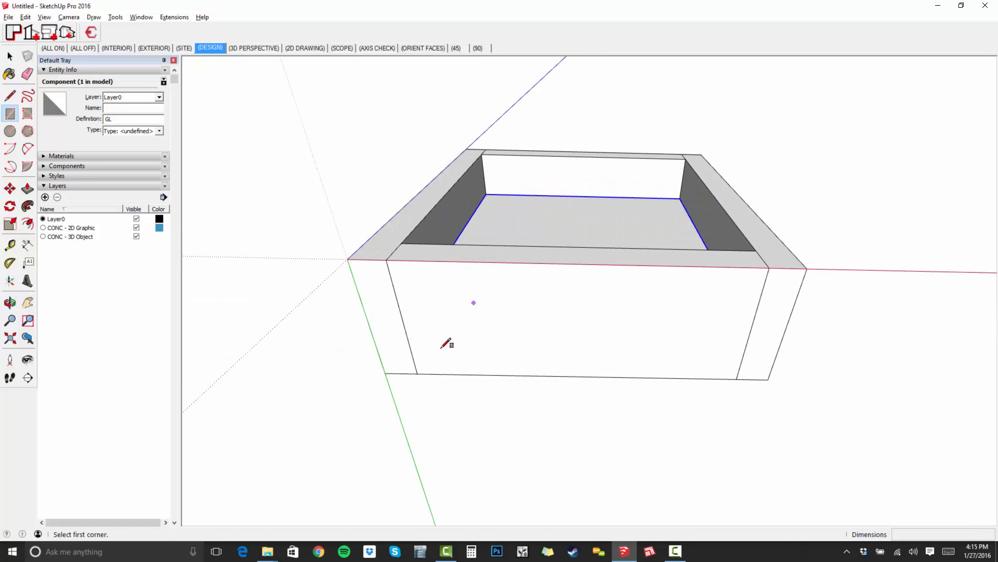
left_click(385, 373)
key("Escape")
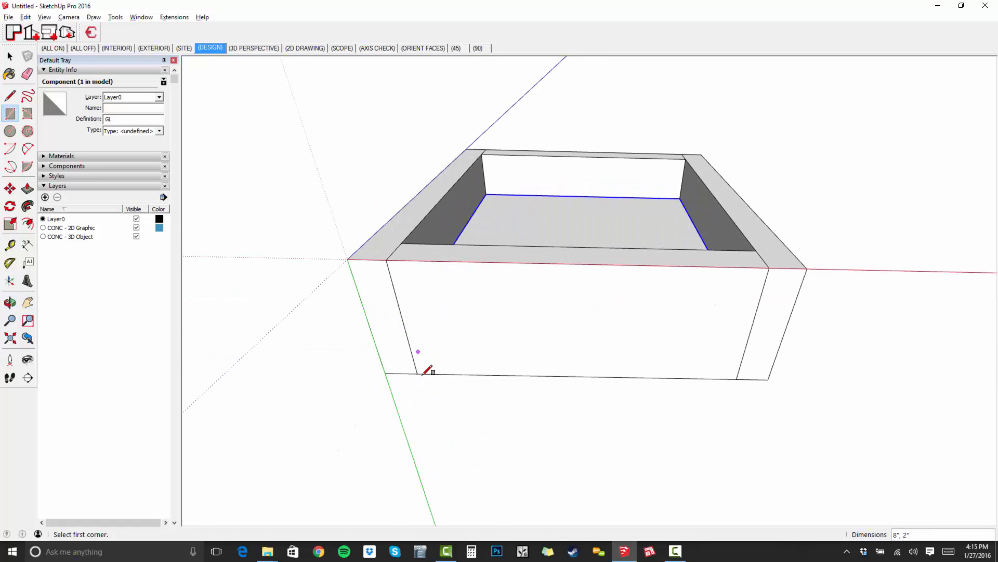
left_click(417, 374)
left_click(769, 267)
left_click(737, 380)
left_click(807, 269)
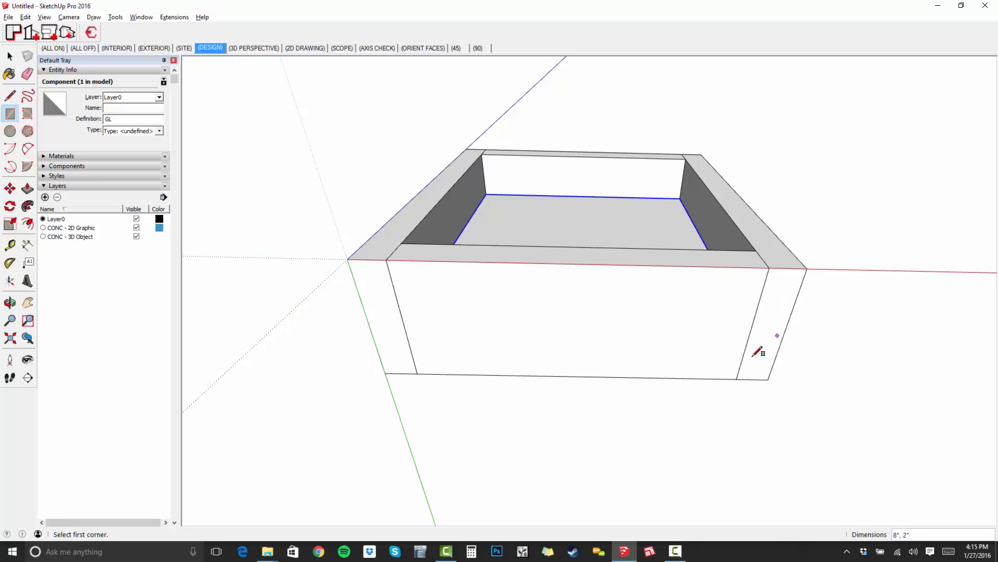
Step: Draw a 1' 8" by 4" rectangle over the outer half of the underside's middle rectangle, ending at its side-edge midpoint
left_click(737, 379)
left_click(405, 322)
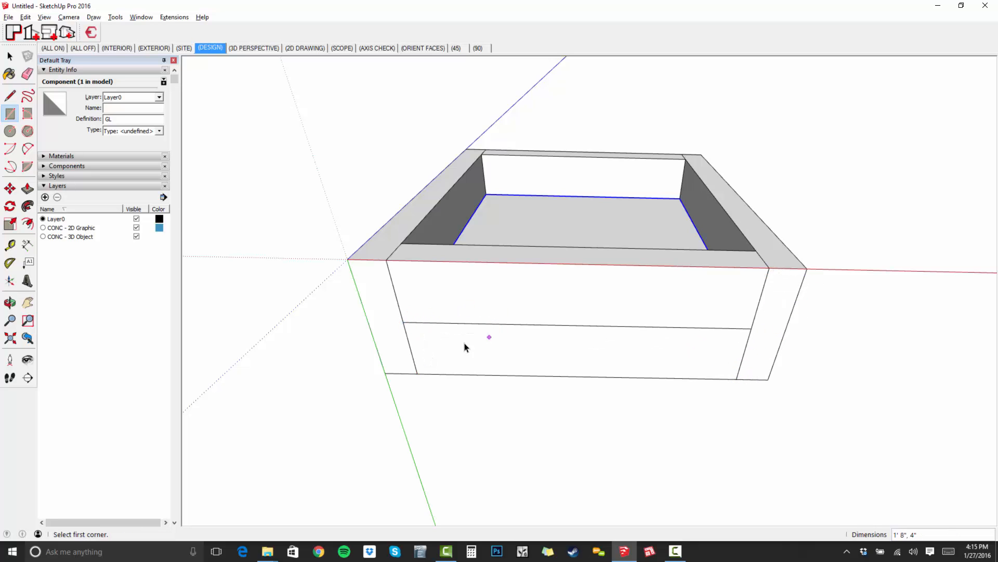
key("space")
Step: Make the narrow underside rectangle at the origin a component named 2DF 1
left_click(391, 317)
double_click(410, 354)
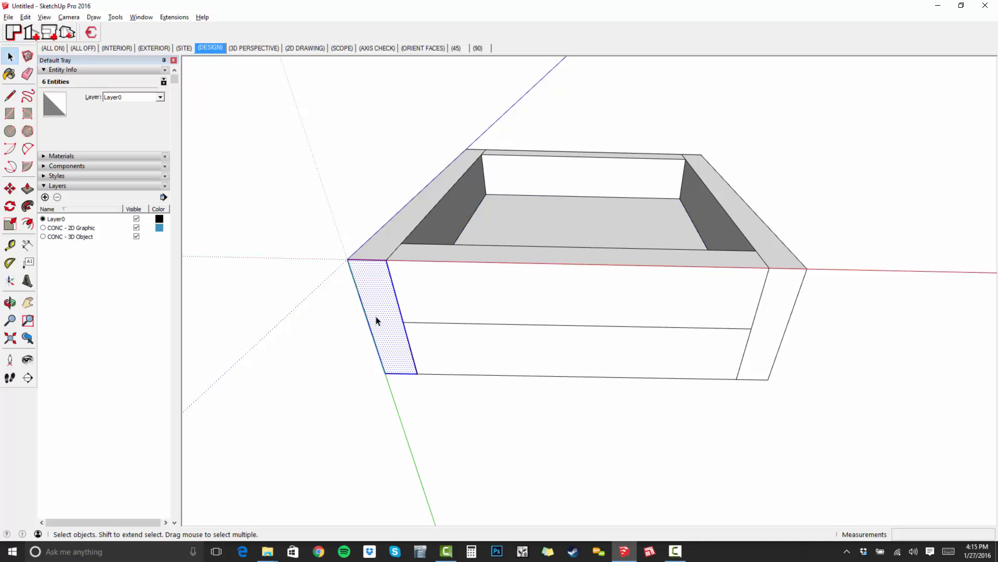
right_click(375, 316)
mouse_move(435, 417)
left_click(421, 395)
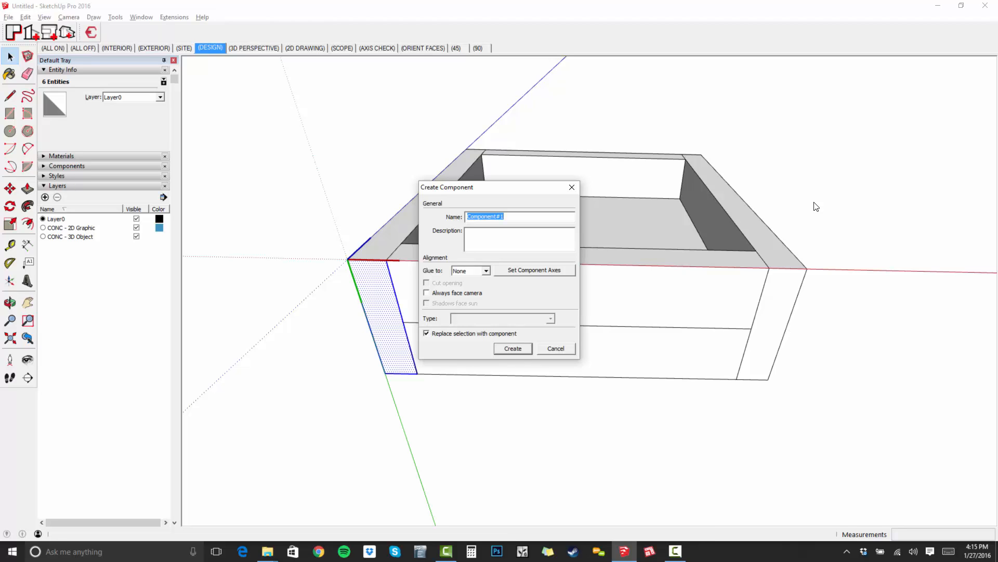
type("2DF 1")
left_click(513, 348)
Step: Make the narrow underside rectangle at the end away from the origin a component named 2DF2
double_click(777, 307)
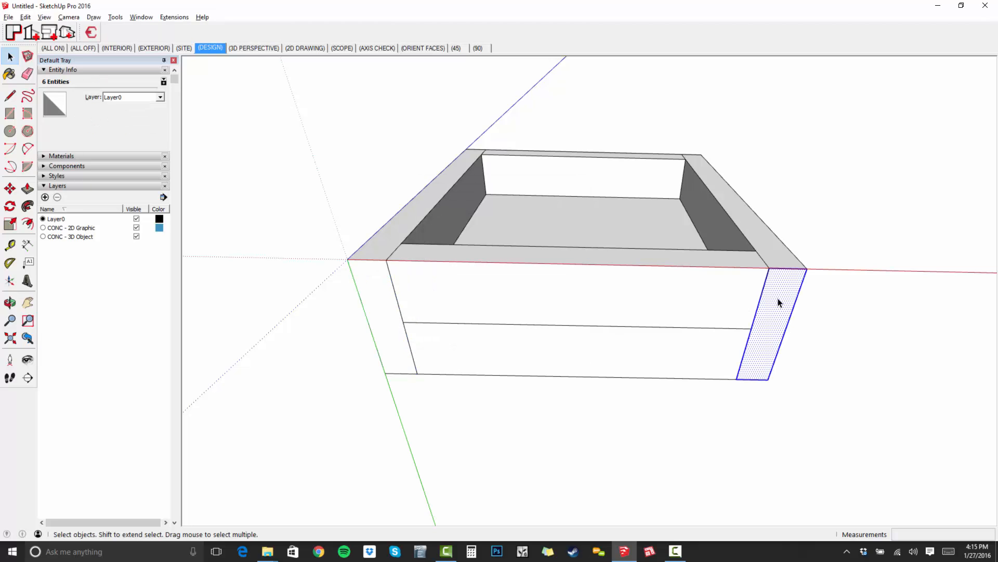
right_click(778, 303)
left_click(827, 378)
type("2DF2")
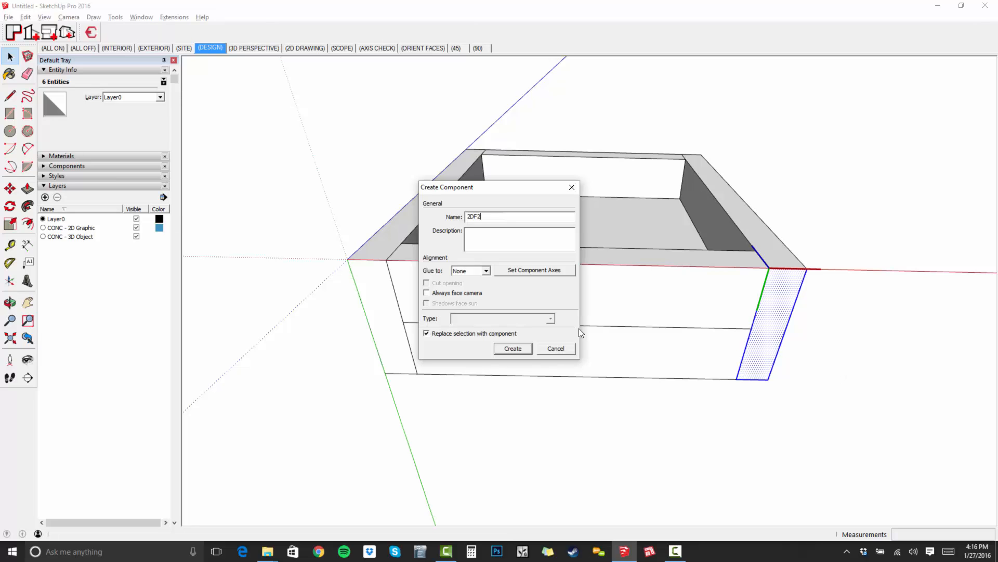
left_click(518, 351)
Step: Make the two middle underside rectangles together a component named 2DGL
double_click(555, 318)
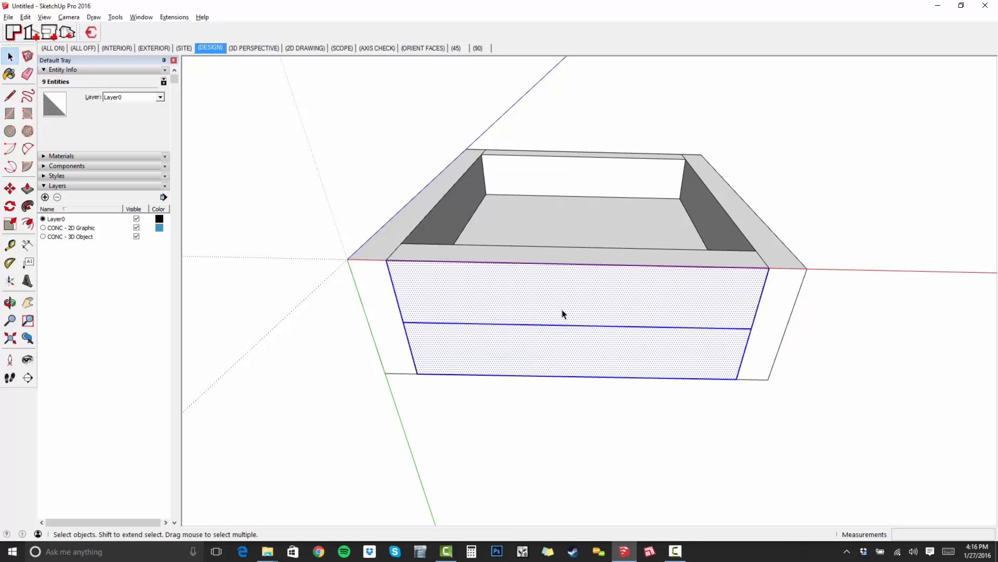
right_click(563, 314)
left_click(618, 388)
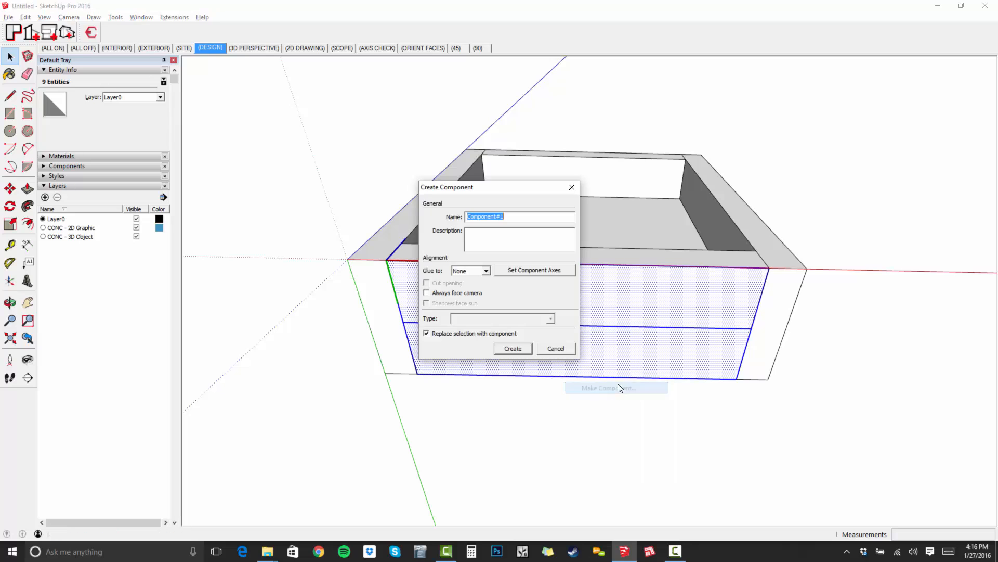
type("2DGL")
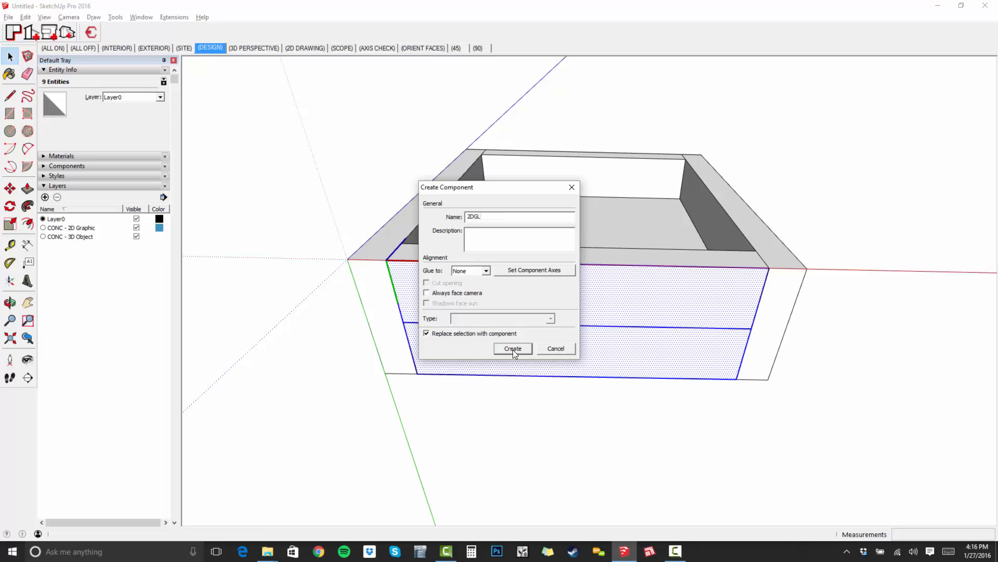
left_click(513, 348)
Step: Assign the three flat underside components to the CONC - 2D Graphic layer
middle_click_drag(615, 270, 546, 330)
left_click(413, 305, "shift")
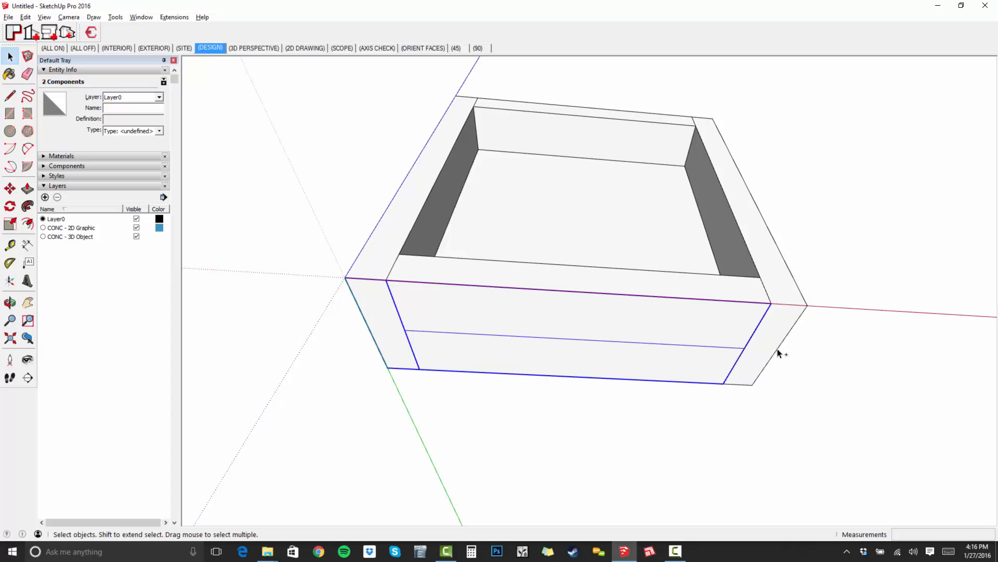
left_click(762, 347, "shift")
middle_click_drag(760, 348, 169, 186)
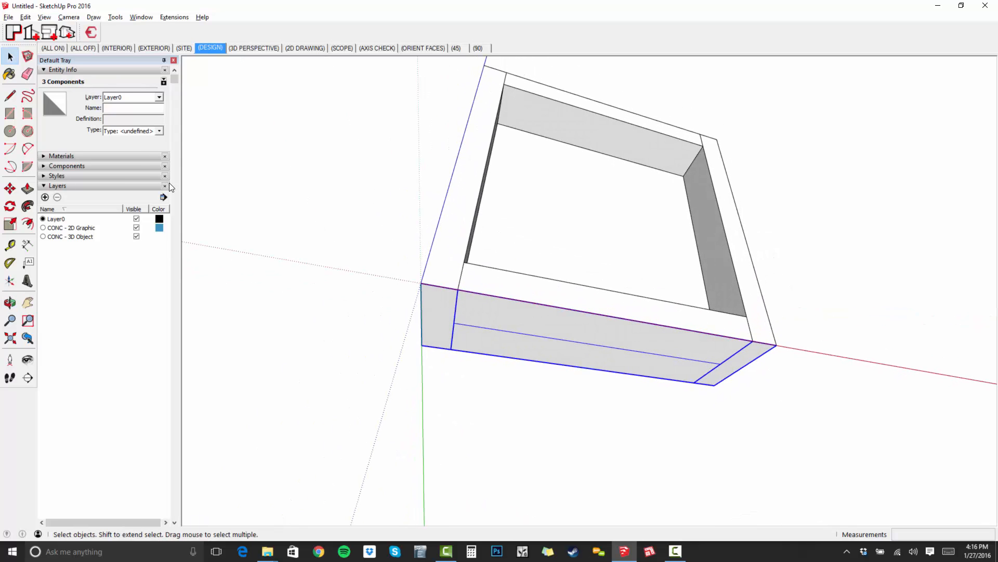
left_click(146, 98)
left_click(148, 113)
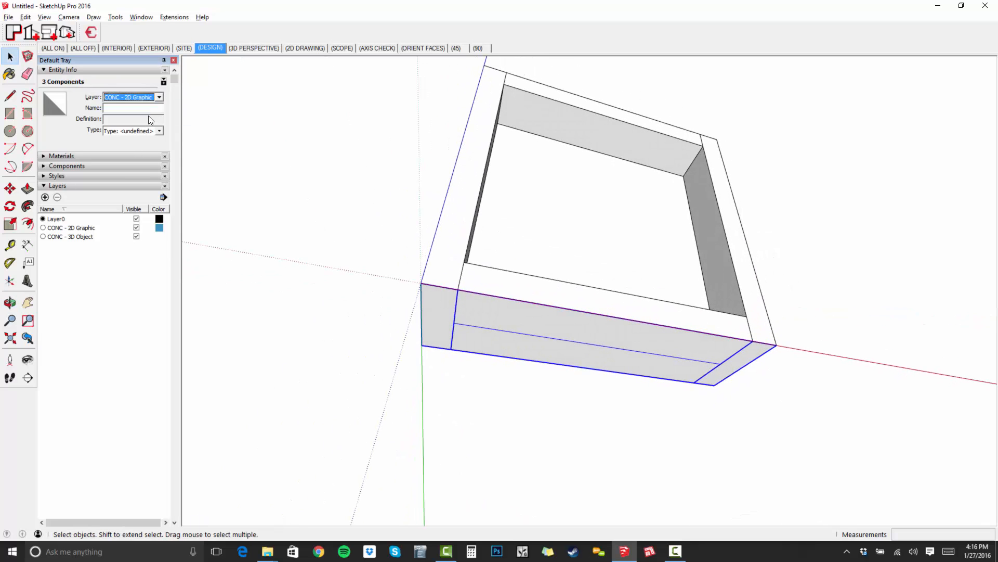
Step: Assign the four frame members and the glass component to the CONC - 3D Object layer
middle_click_drag(590, 325, 470, 131)
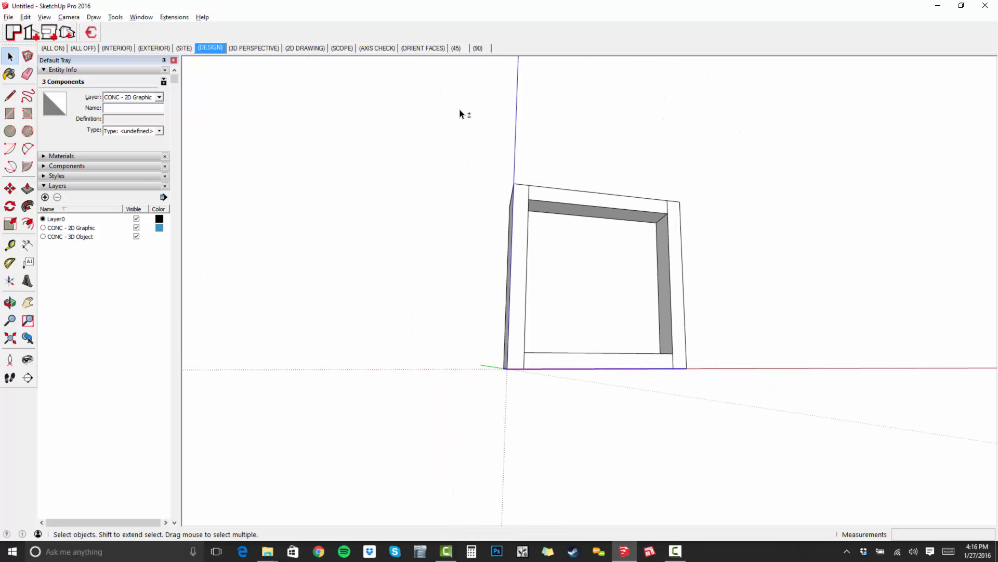
left_click_drag(461, 111, 770, 457)
middle_click_drag(769, 457, 426, 312)
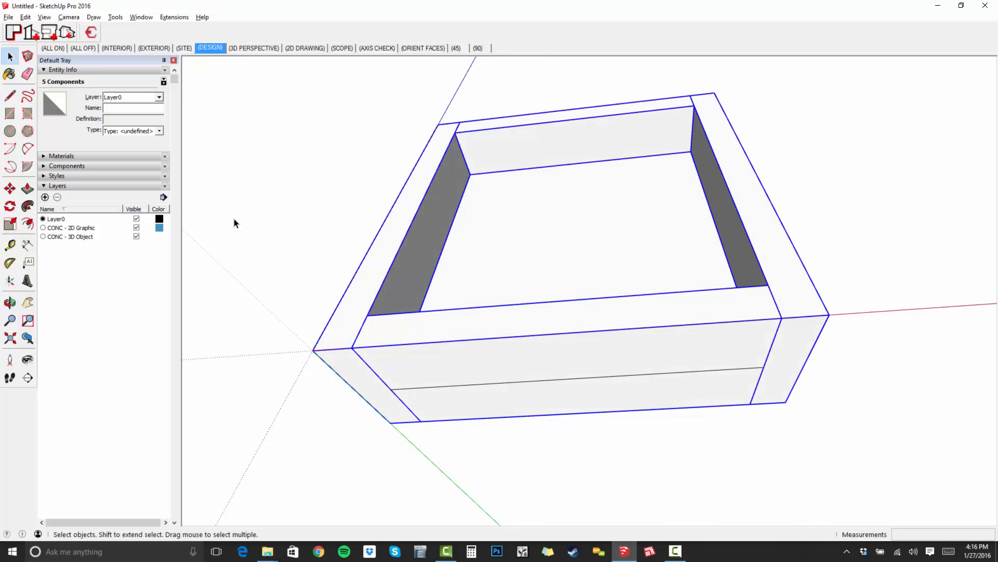
left_click(159, 97)
left_click(152, 120)
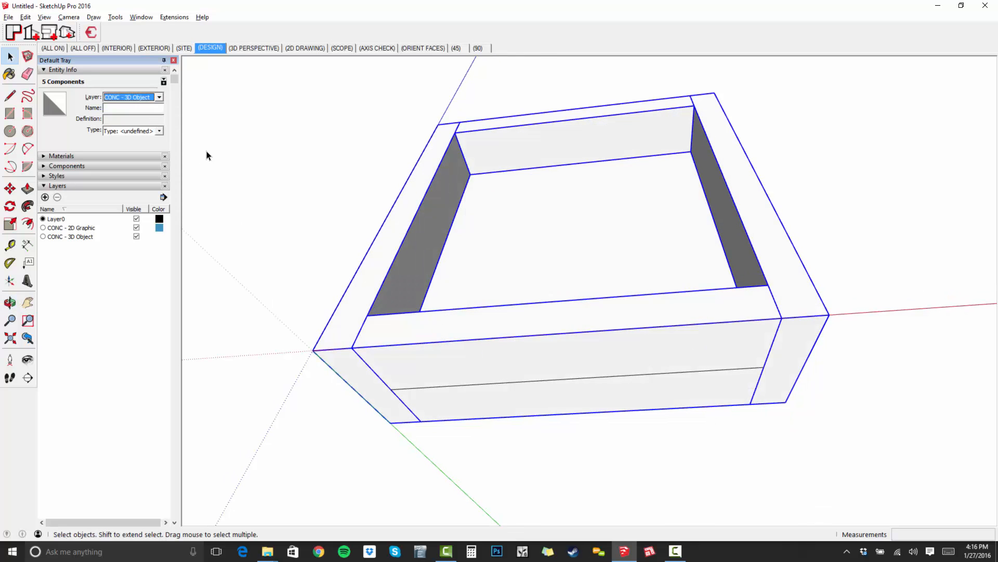
middle_click_drag(207, 153, 493, 442)
left_click(775, 266)
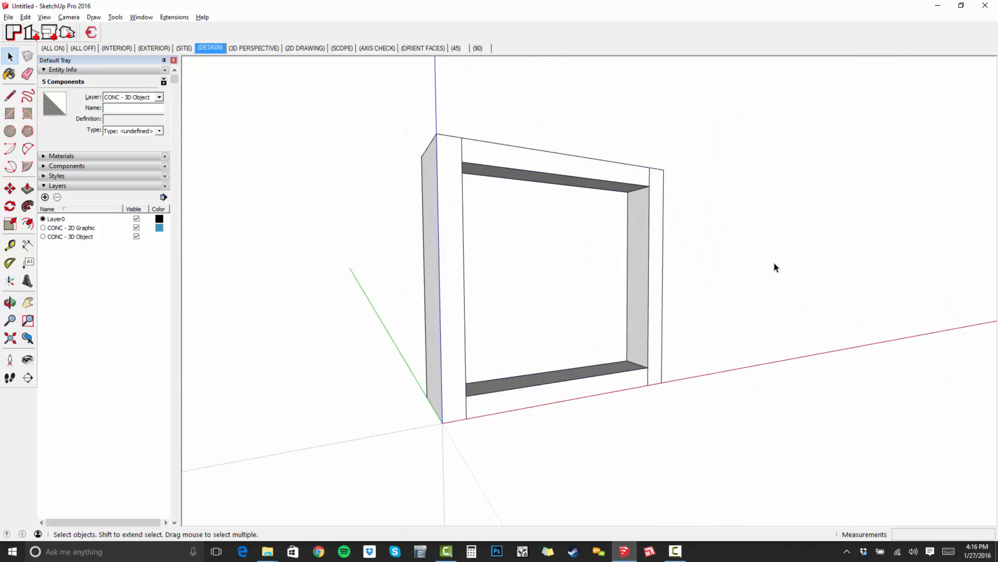
Step: Check the 2D and 3D components separately by toggling their CONC layers, leaving CONC - 2D Graphic hidden and CONC - 3D Object shown
left_click(136, 228)
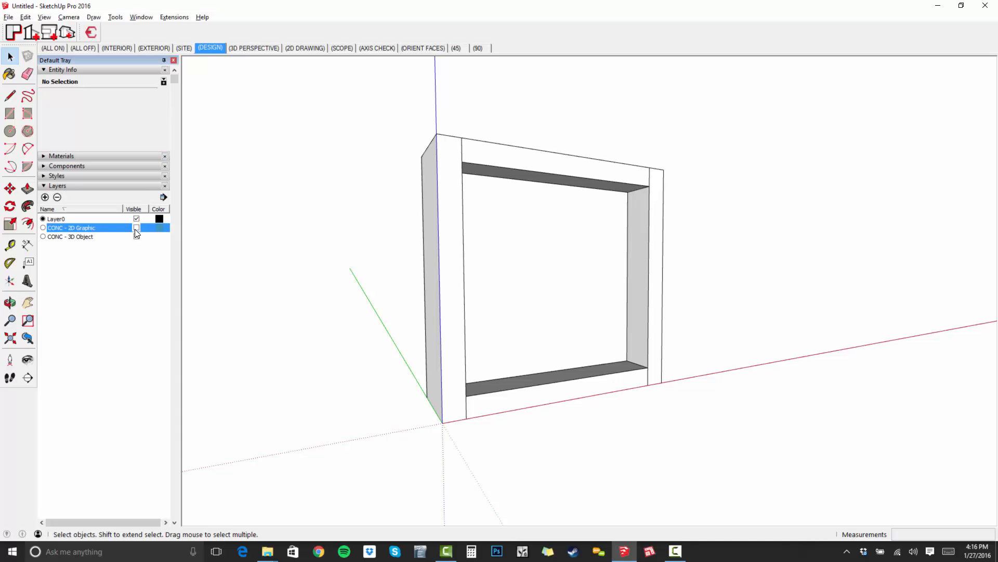
middle_click_drag(638, 329, 567, 225)
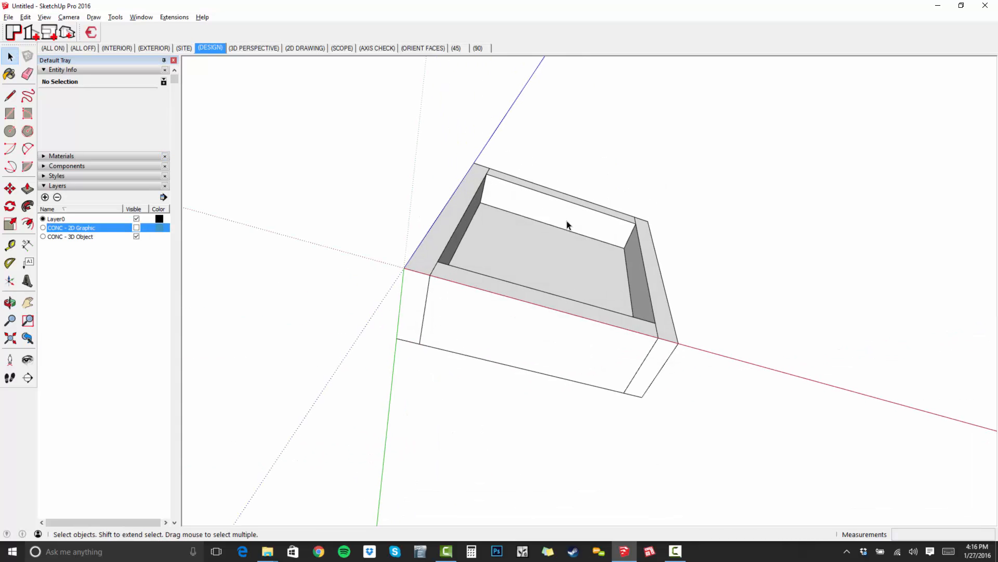
left_click(136, 236)
left_click(136, 228)
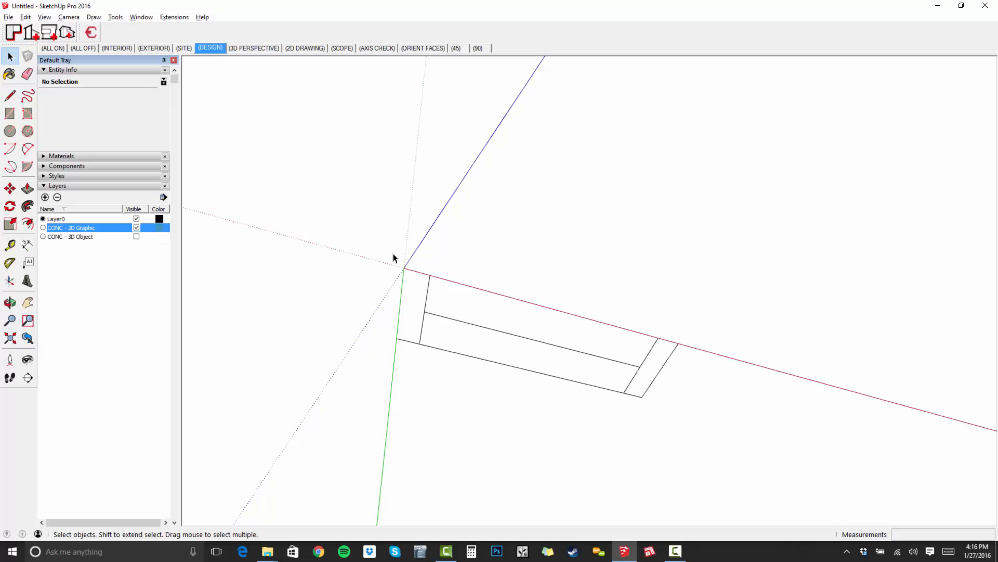
middle_click_drag(395, 258, 522, 306)
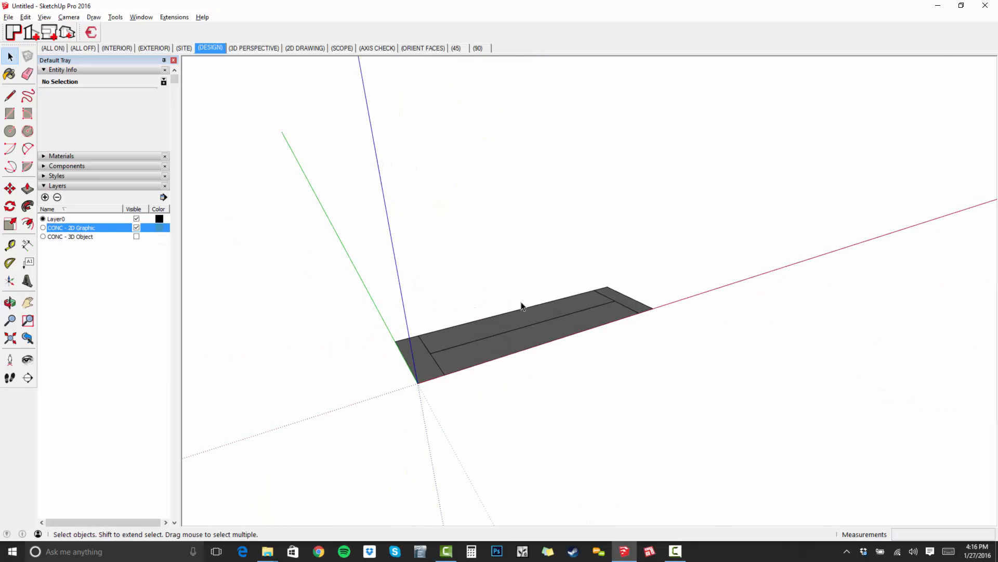
left_click(136, 227)
left_click(136, 236)
Step: Paint the face inside the GL glass component with Translucent Glass Blue
middle_click_drag(525, 260, 568, 267)
double_click(568, 267)
key("b")
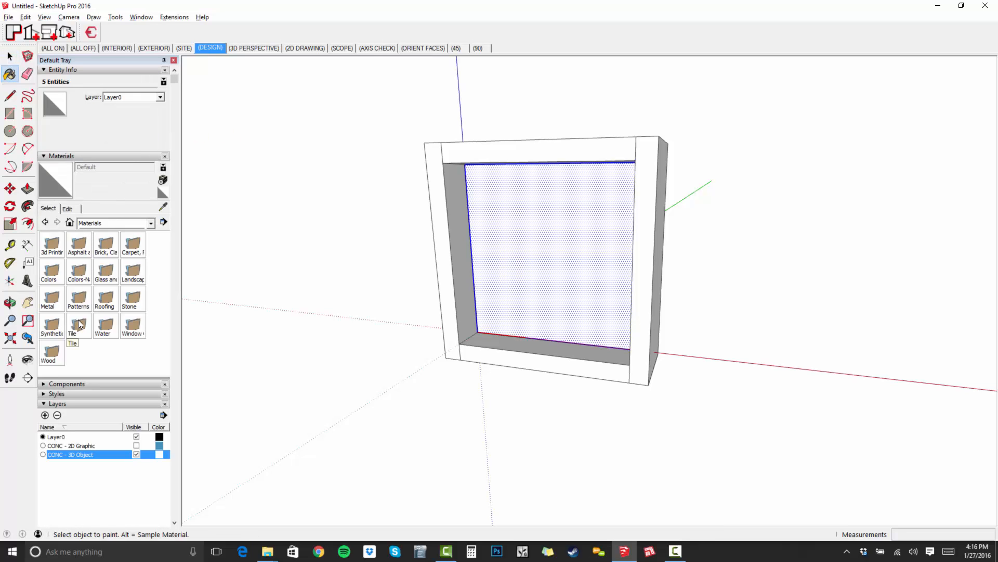
double_click(107, 276)
left_click(137, 242)
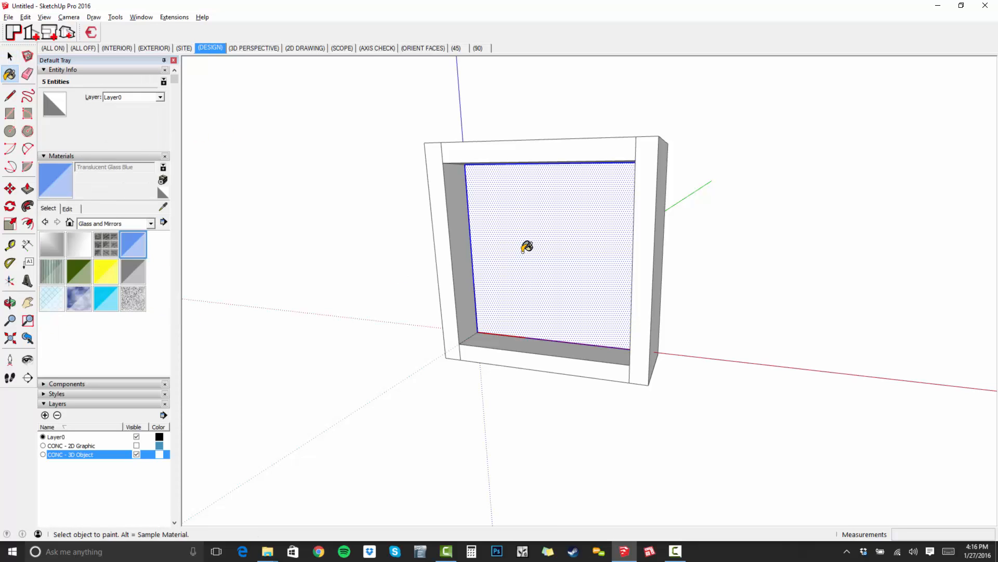
left_click(526, 244)
key("space")
middle_click_drag(473, 221, 575, 252)
Step: Start saving the model and browse to the Dropbox folder RESOURCES > COMPONENTS > TSWFA
left_click(7, 17)
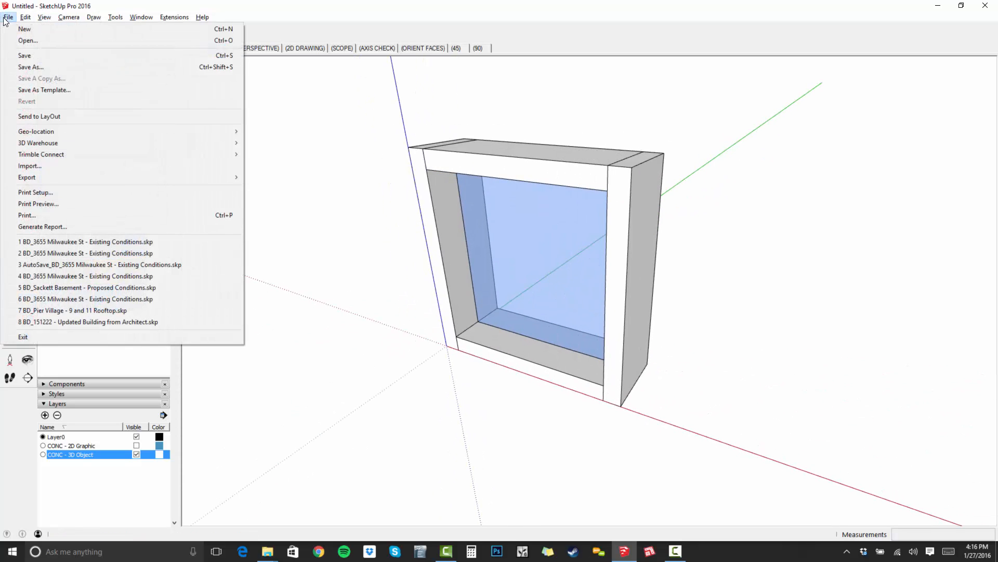
left_click(34, 56)
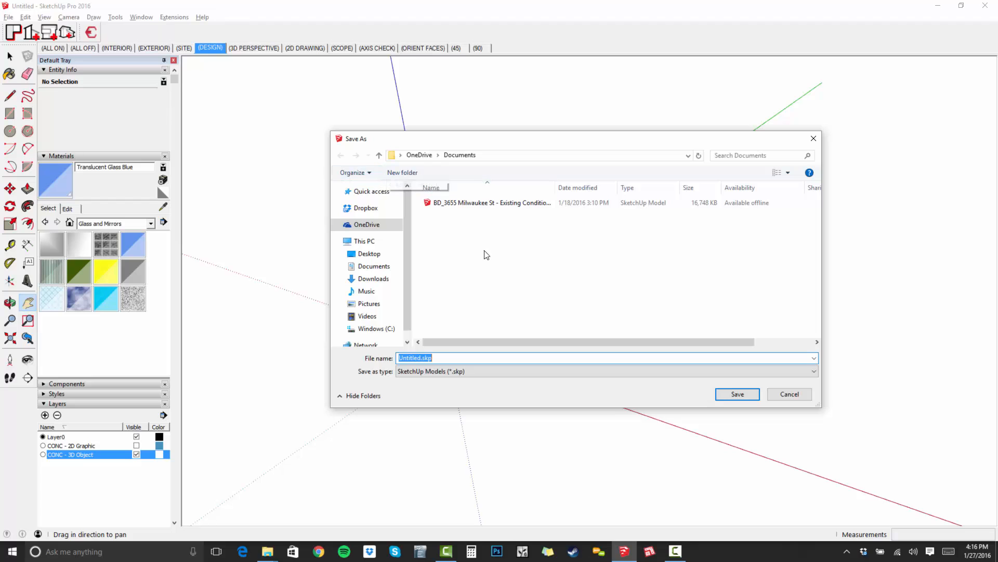
left_click(366, 208)
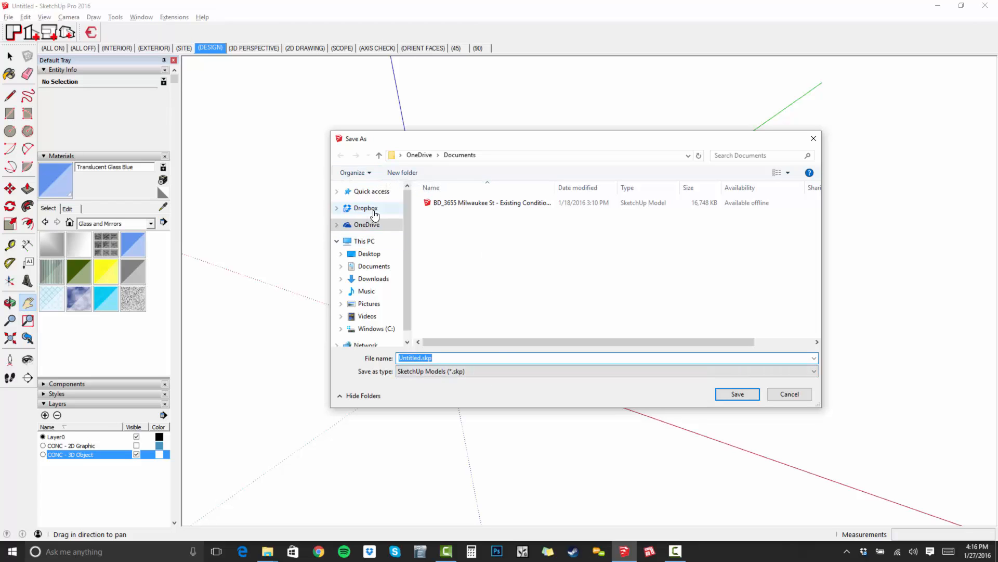
left_click(478, 291)
double_click(476, 292)
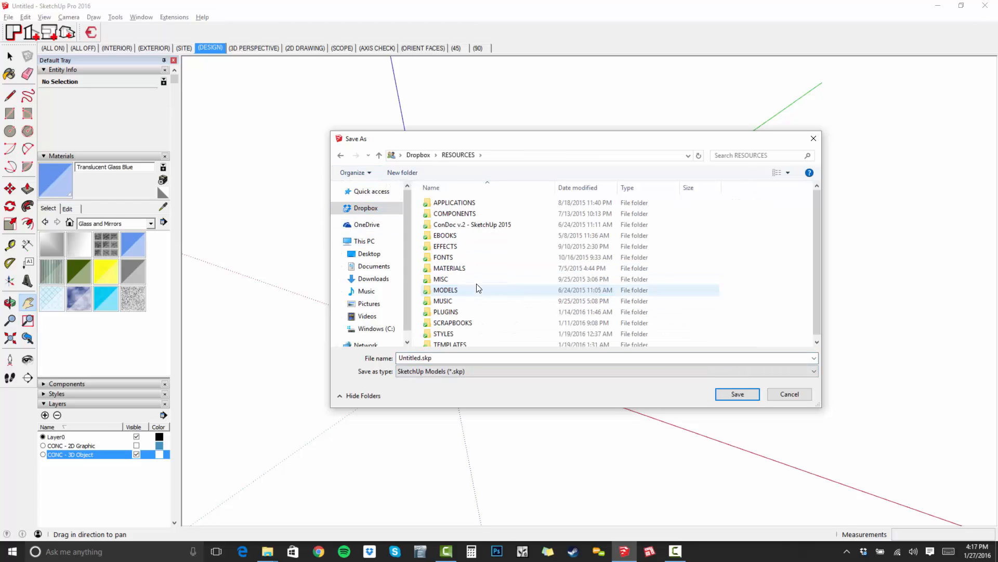
double_click(463, 219)
scroll(471, 263, "down", 4)
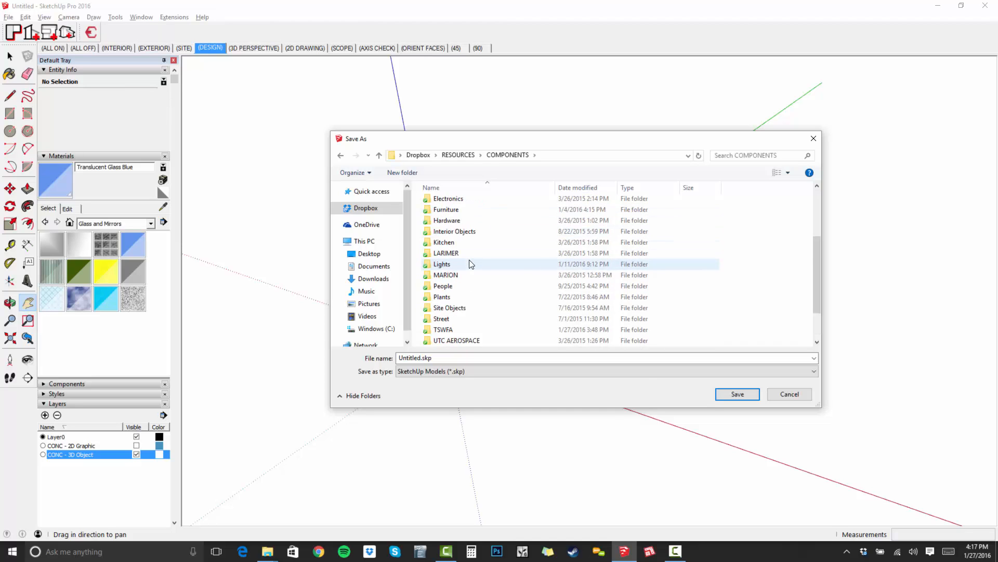
double_click(444, 298)
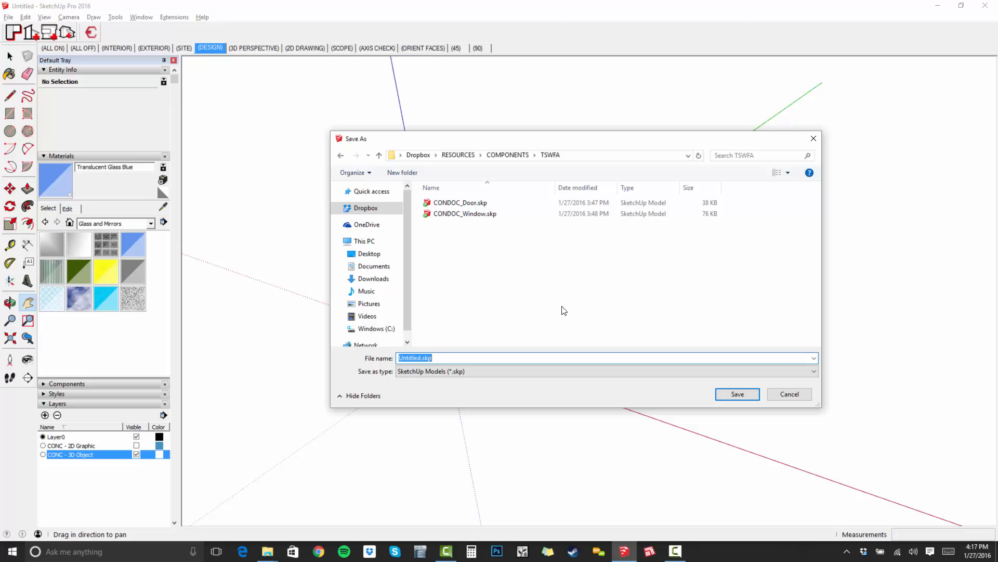
Step: Save the model under the file name CONDOC_Door Tutorial
type("doo")
key("BackSpace")
key("BackSpace")
key("BackSpace")
key("BackSpace")
key("BackSpace")
key("BackSpace")
key("BackSpace")
key("BackSpace")
key("BackSpace")
key("BackSpace")
key("BackSpace")
key("BackSpace")
key("BackSpace")
type("COND")
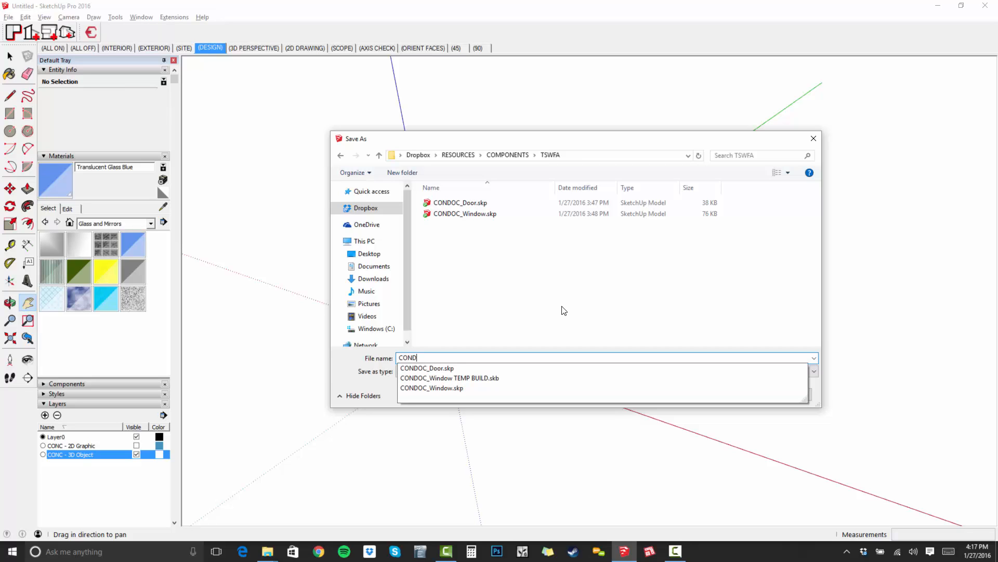
type("OC_dOO")
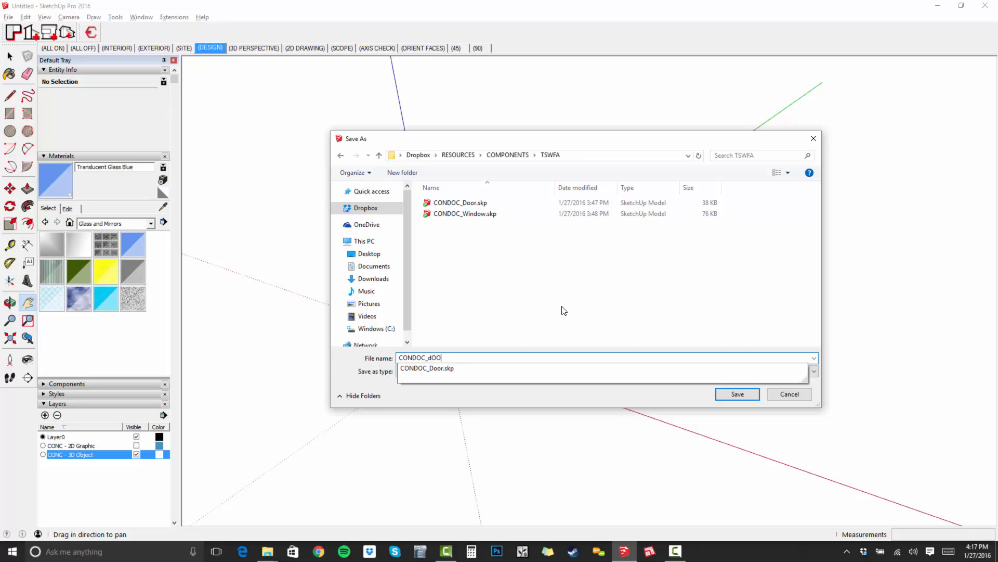
key("BackSpace")
key("BackSpace")
key("BackSpace")
type("Door Tutorial")
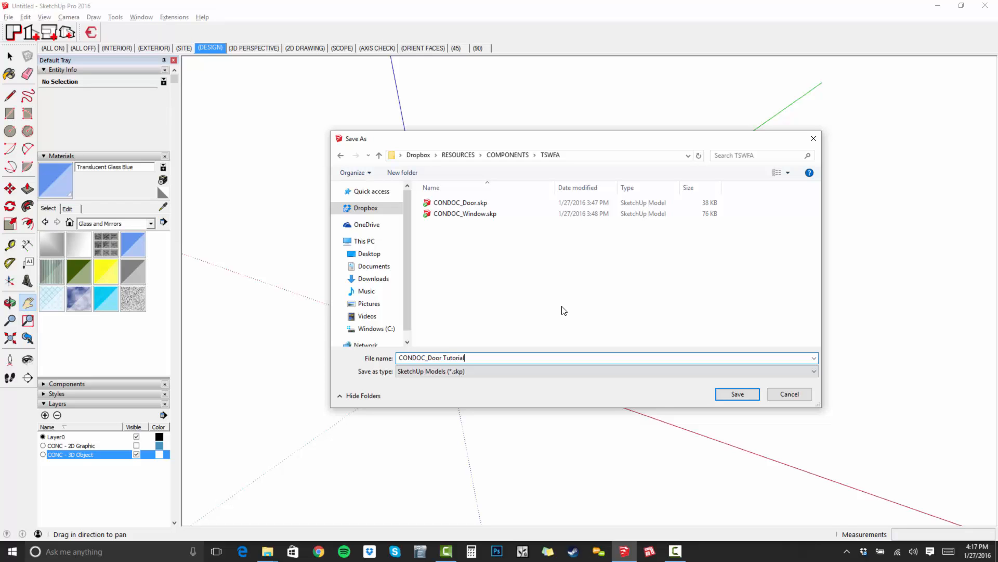
key("Return")
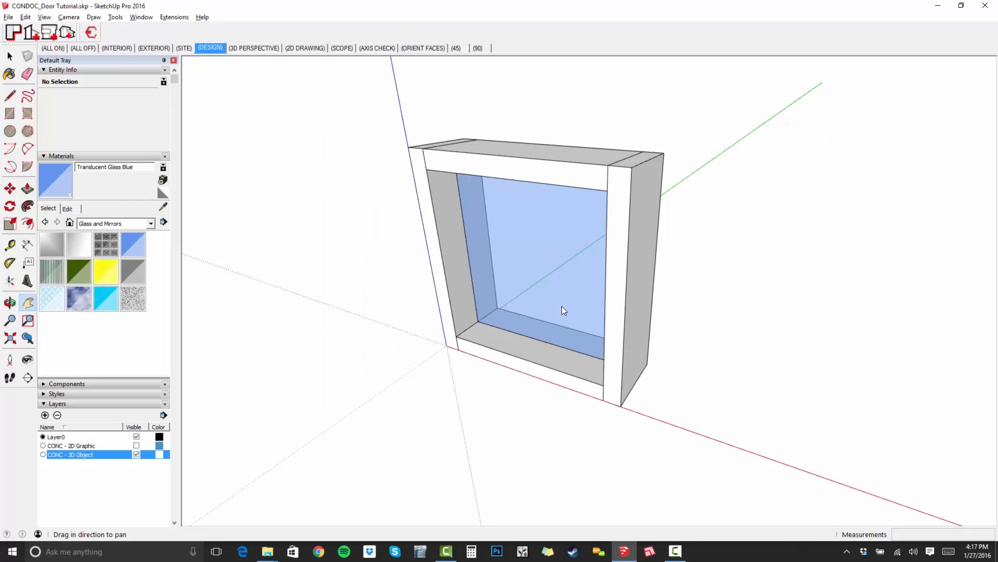